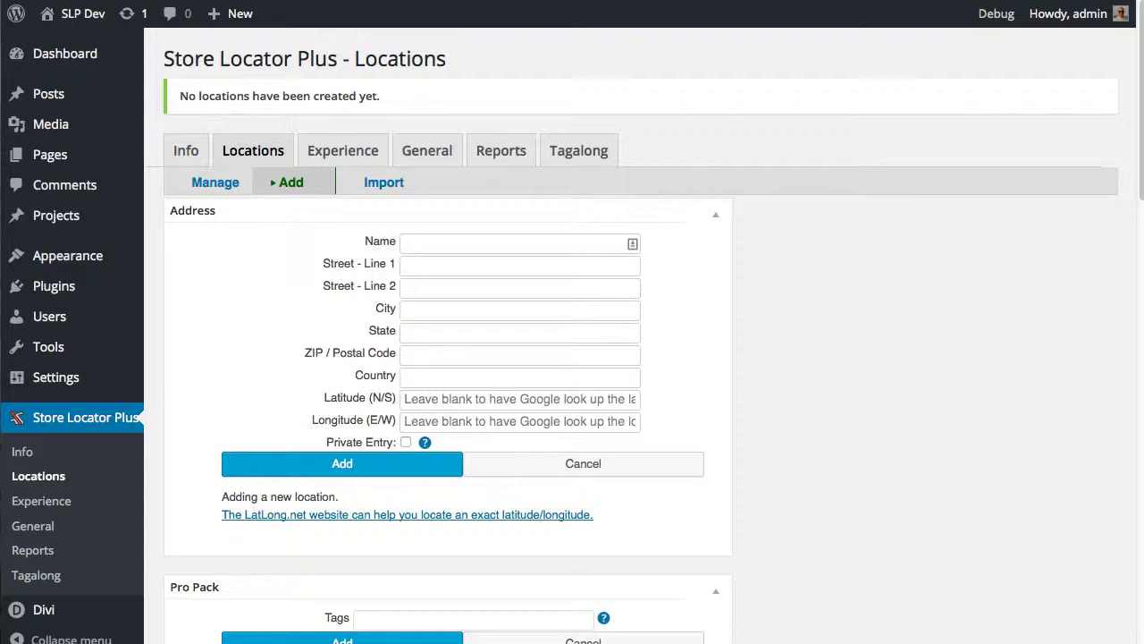
# Check the PHP Time Limit value in the General > Server settings
pyautogui.click(434, 148)
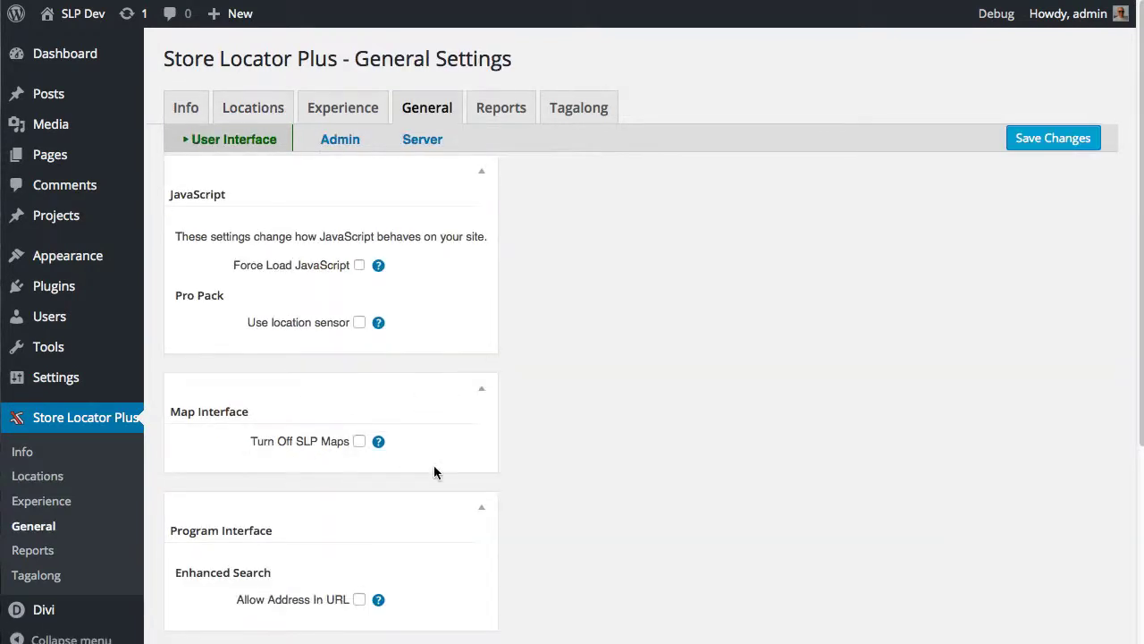
pyautogui.click(425, 136)
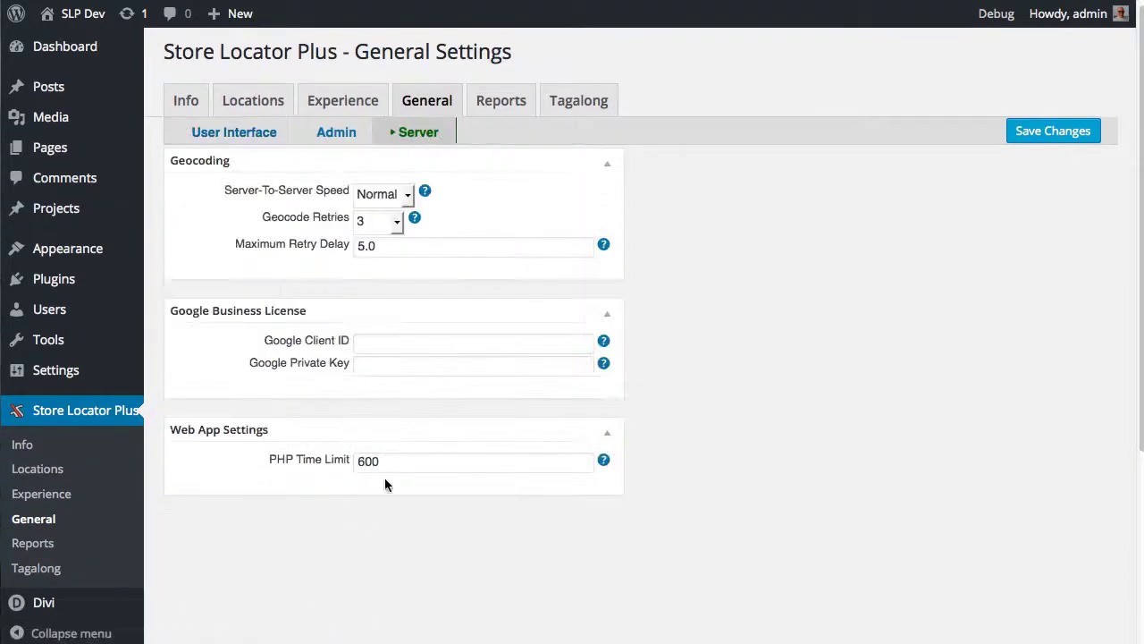
pyautogui.doubleClick(392, 462)
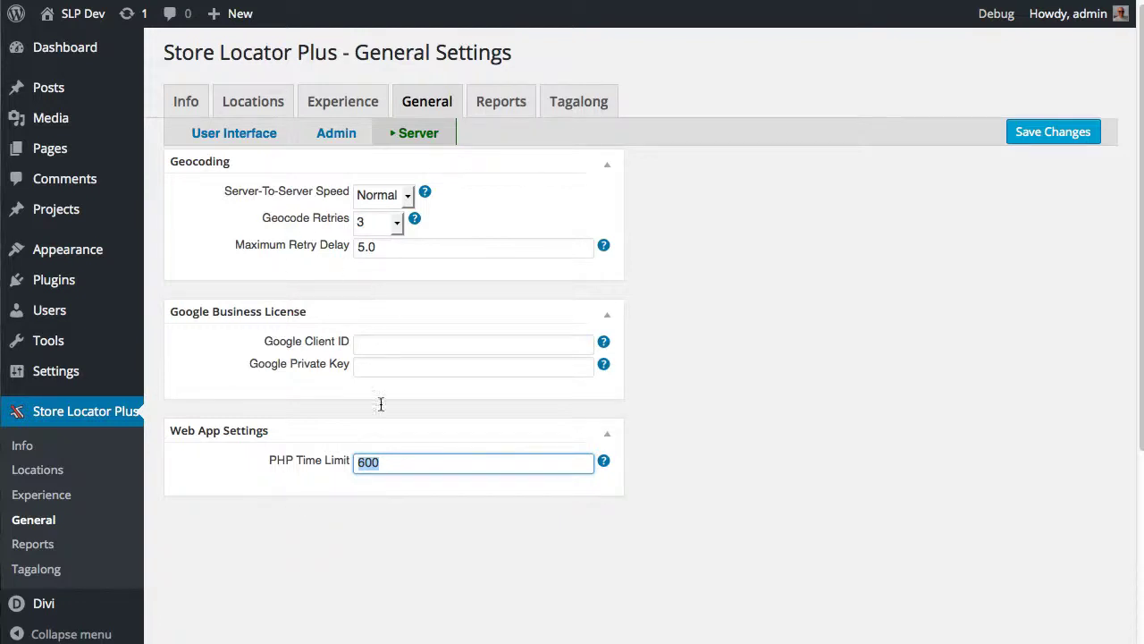
# Go to the Locations Import options for CSV uploads
pyautogui.scroll(1, 335, 539)
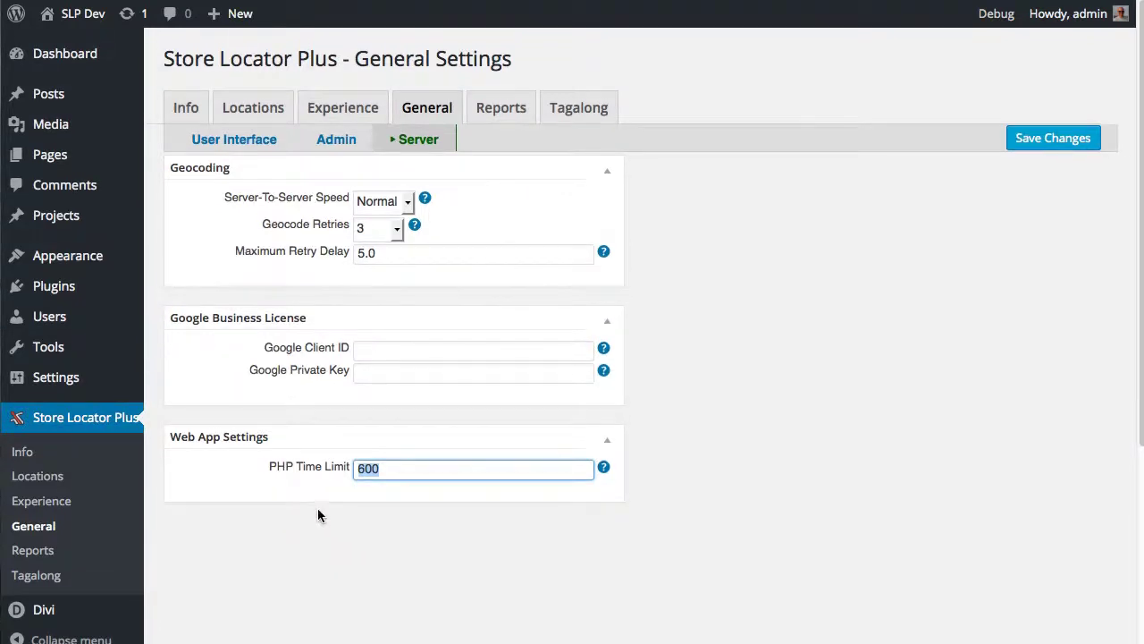
pyautogui.click(252, 109)
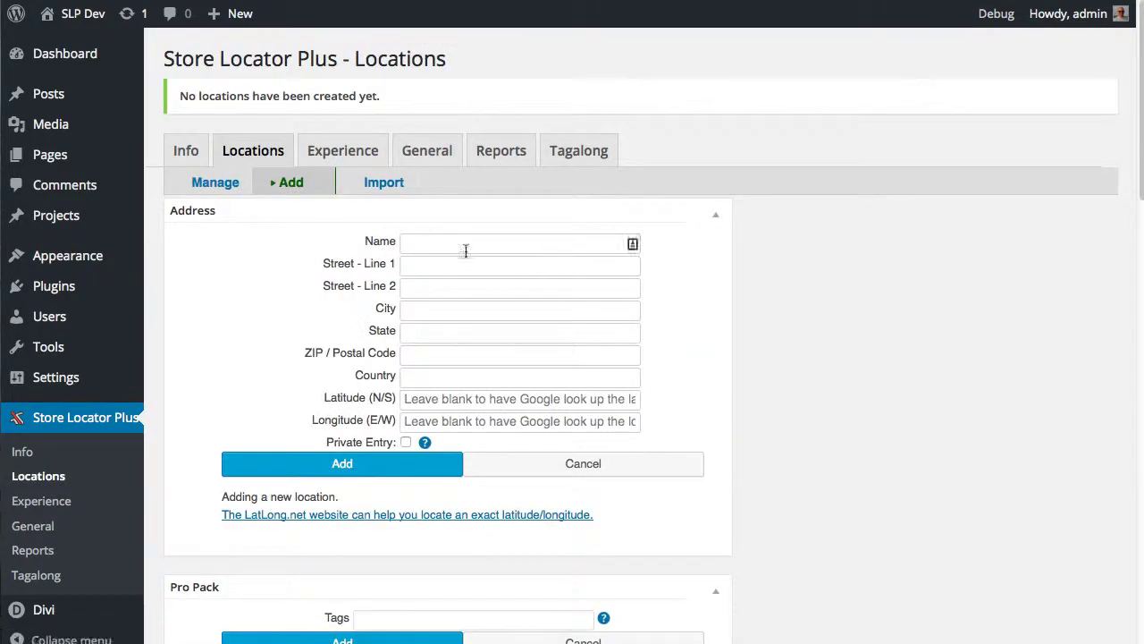
pyautogui.click(372, 184)
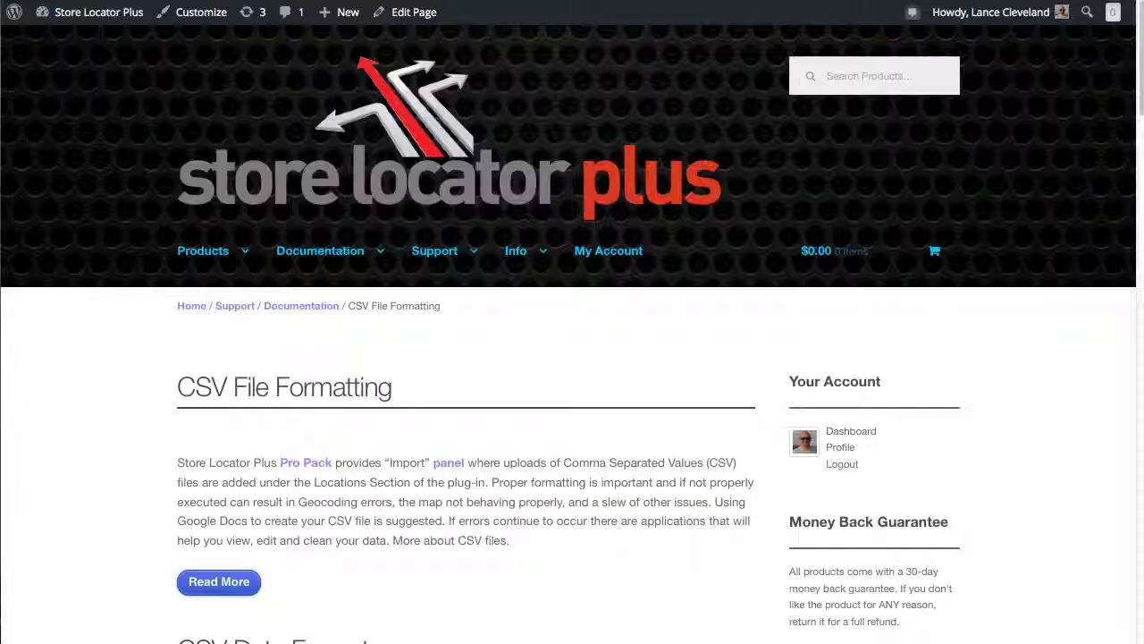
pyautogui.moveTo(370, 250)
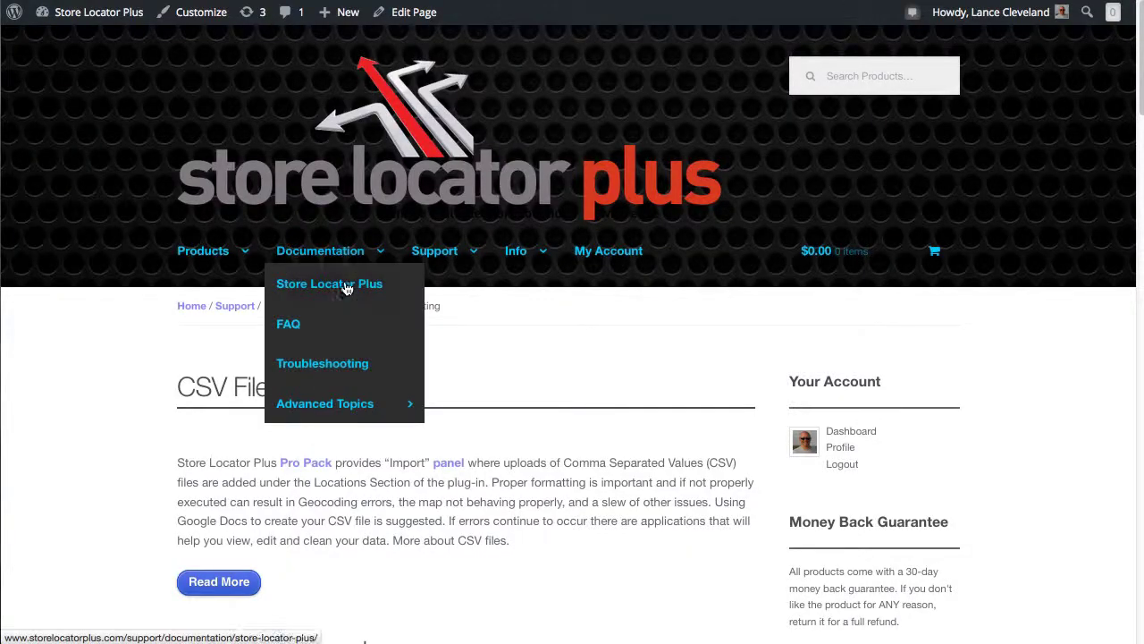
pyautogui.click(433, 295)
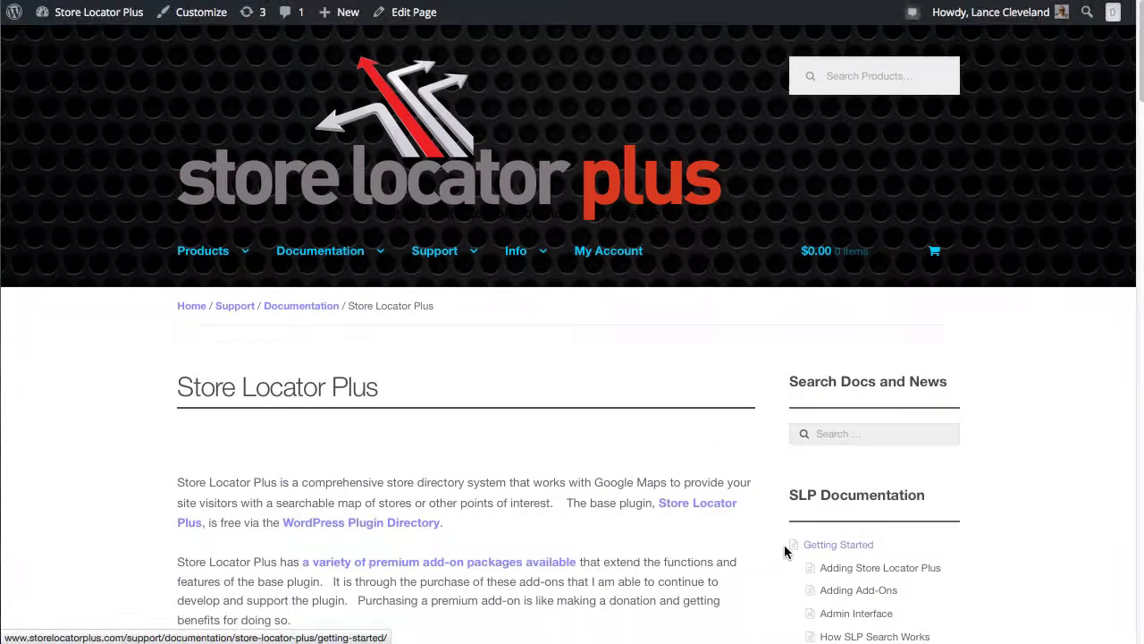
pyautogui.scroll(-3, 778, 544)
pyautogui.scroll(-2, 778, 544)
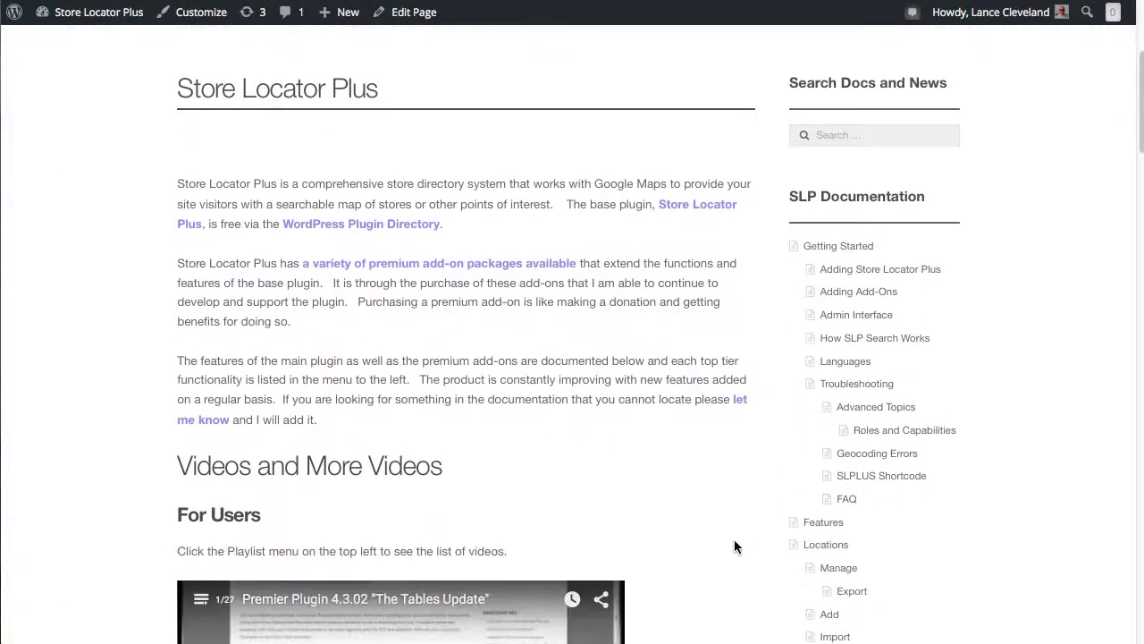
pyautogui.scroll(-3, 735, 542)
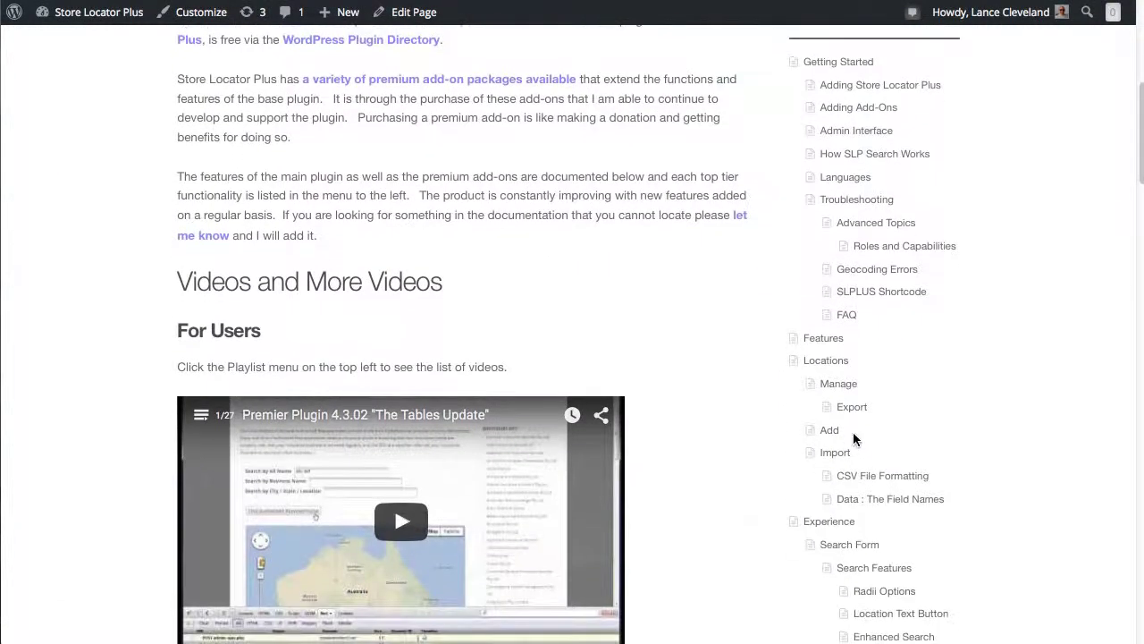
pyautogui.click(866, 480)
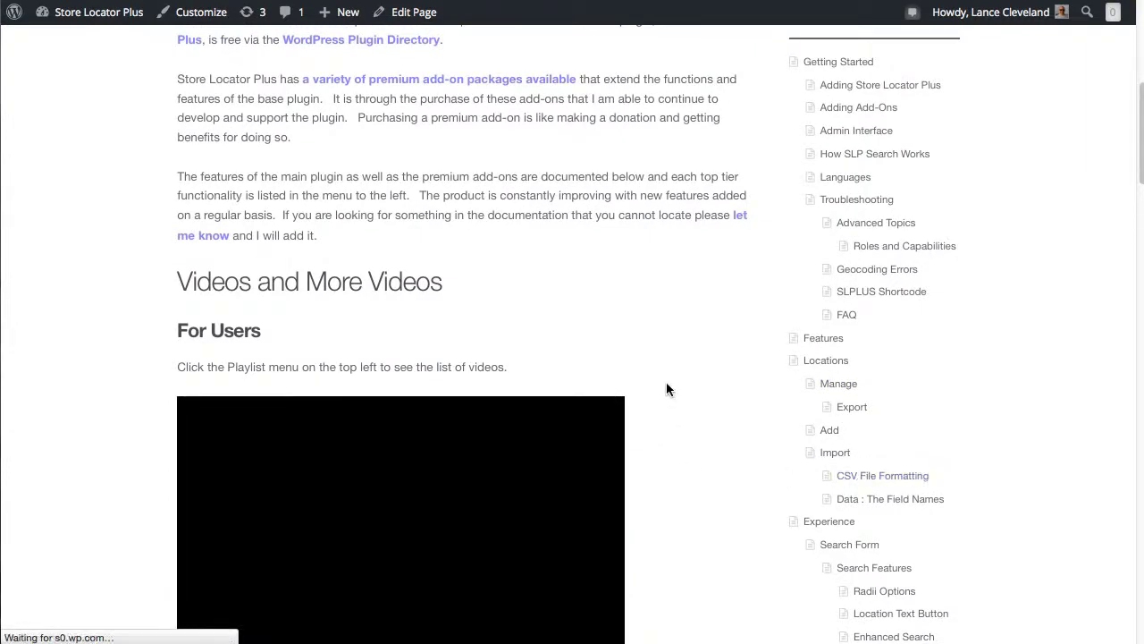
pyautogui.scroll(-20, 634, 480)
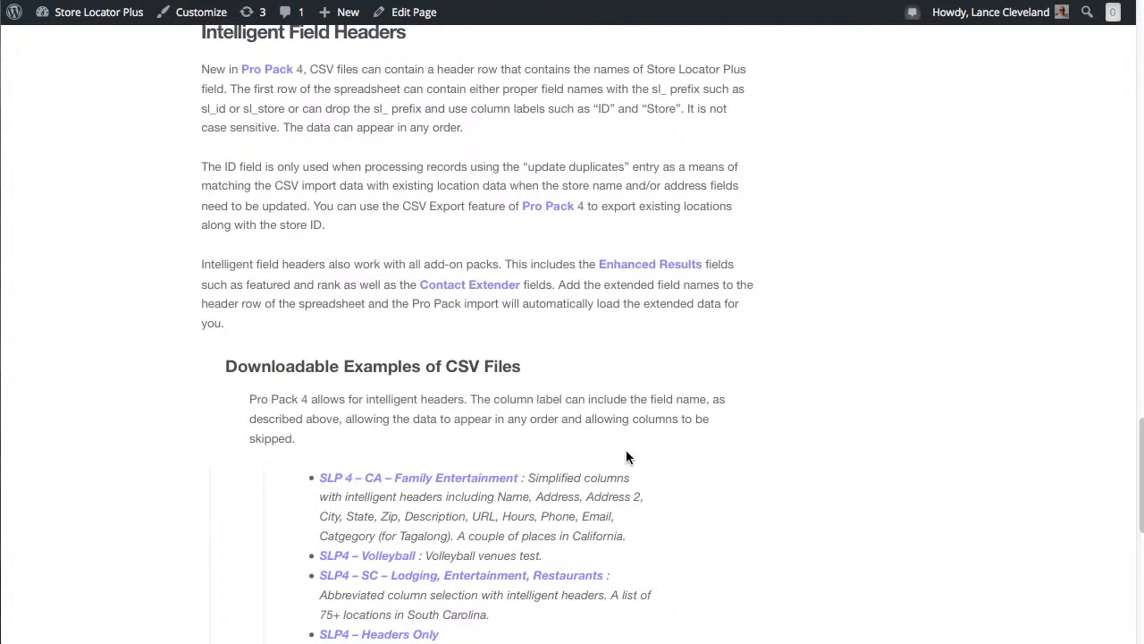
pyautogui.scroll(20, 626, 452)
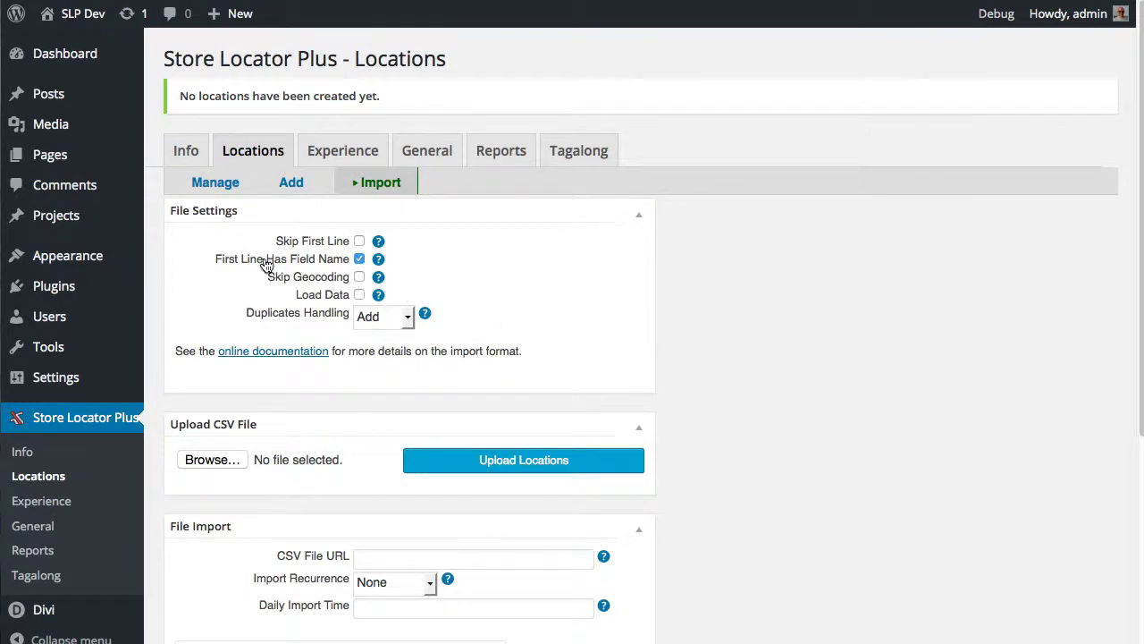
# Import locations_sc_15.csv with its first line treated as field names
pyautogui.click(359, 259)
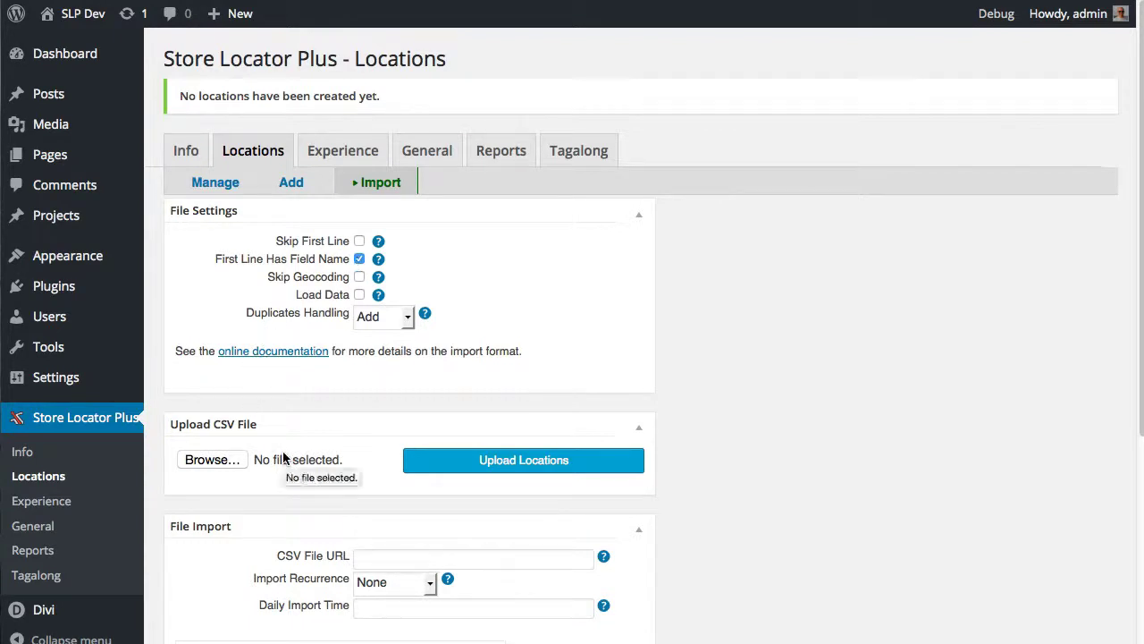
pyautogui.click(215, 460)
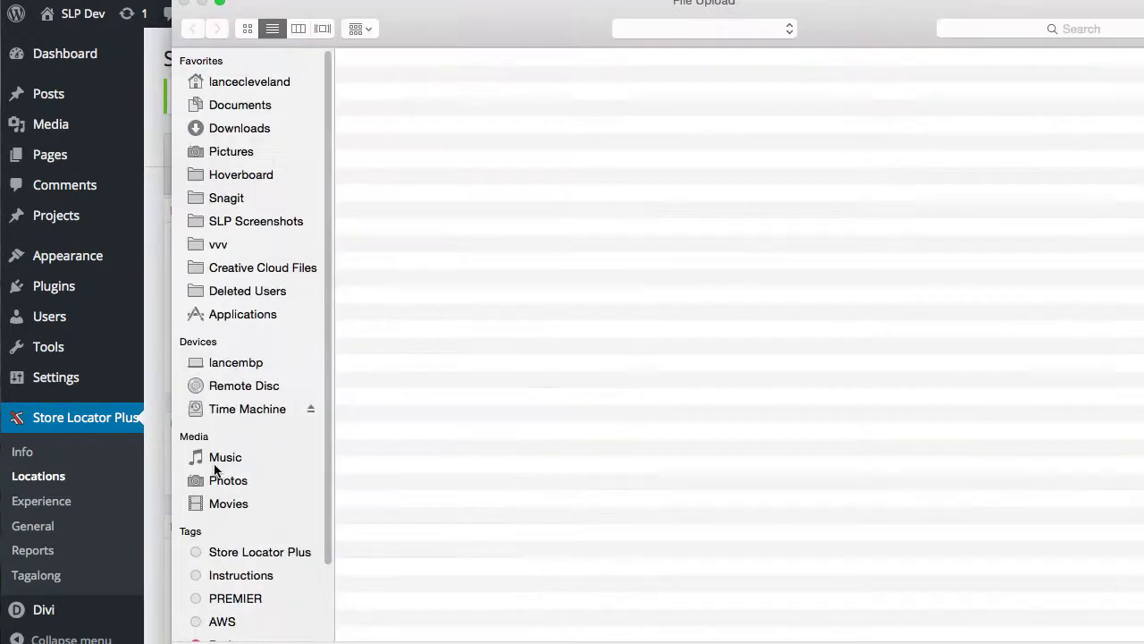
pyautogui.click(450, 143)
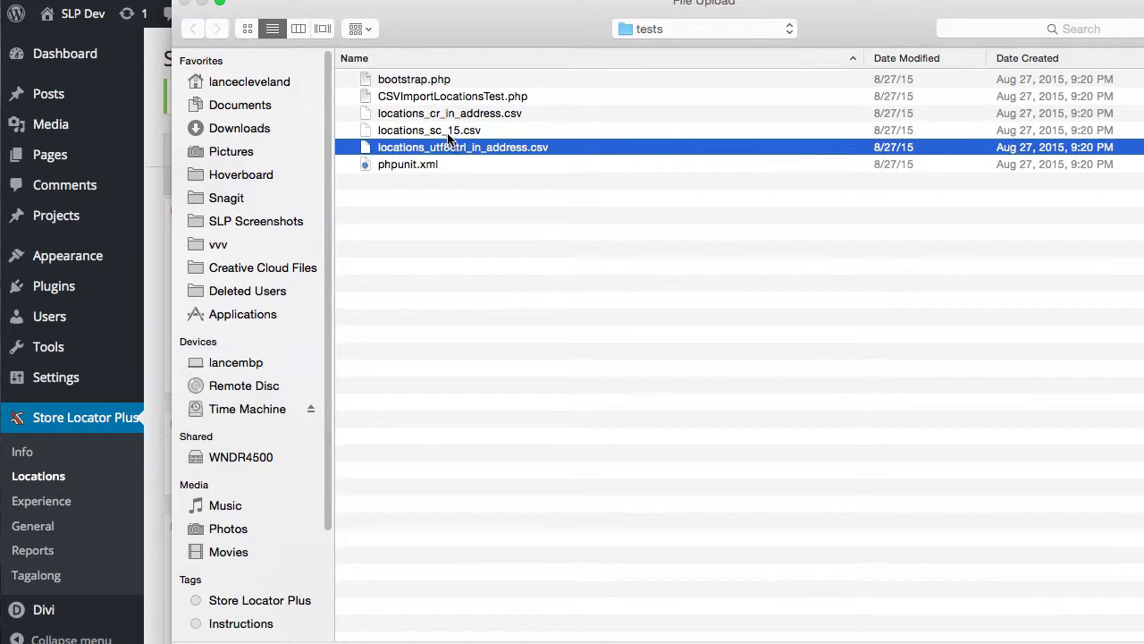
pyautogui.click(449, 132)
pyautogui.press('Return')
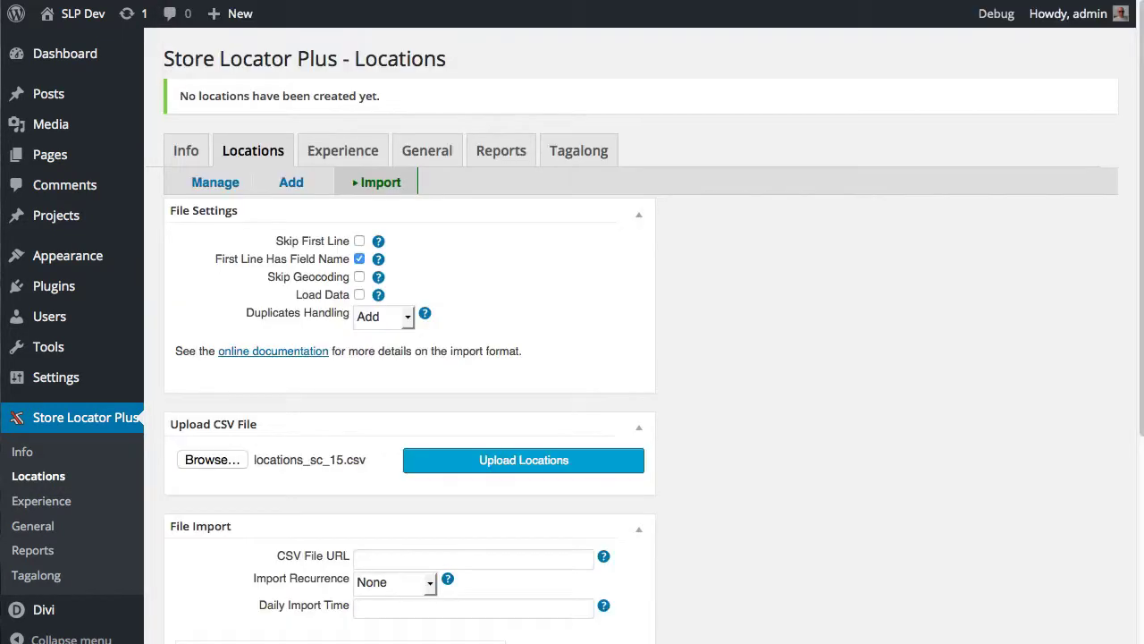
pyautogui.click(476, 462)
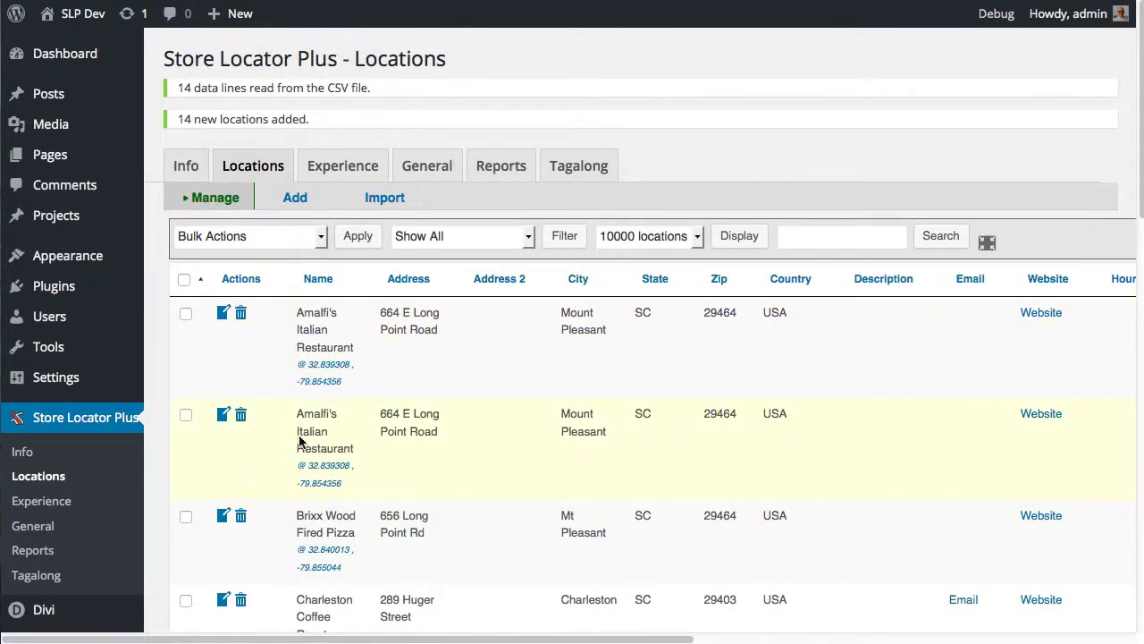
# Delete the second, duplicate Amalfi's Italian Restaurant row from the locations table
pyautogui.scroll(-10, 575, 463)
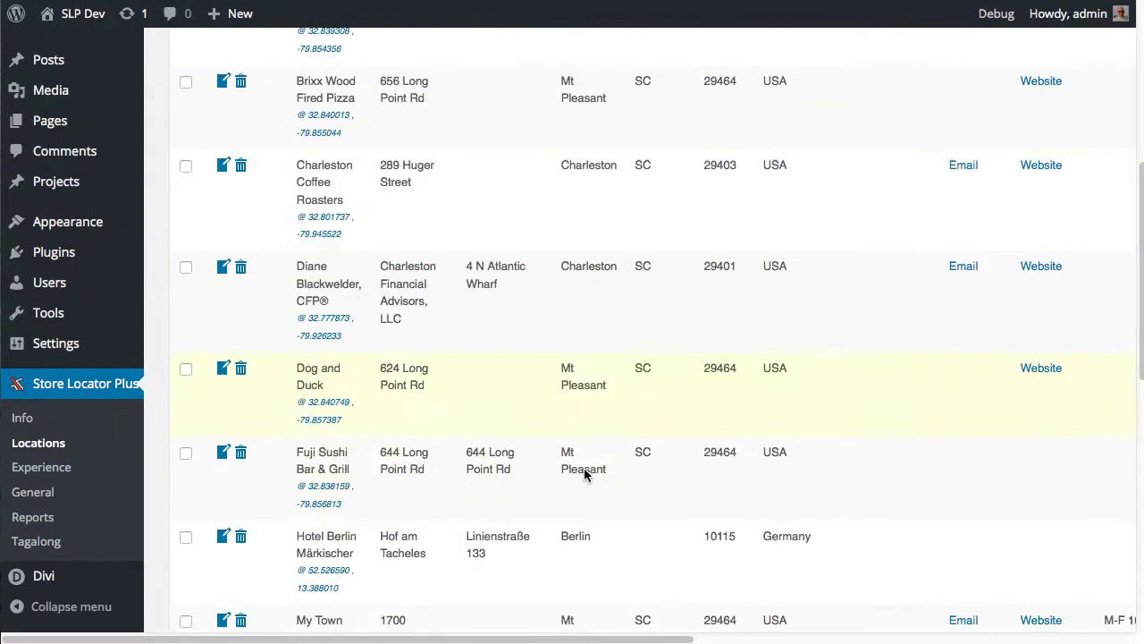
pyautogui.scroll(10, 585, 473)
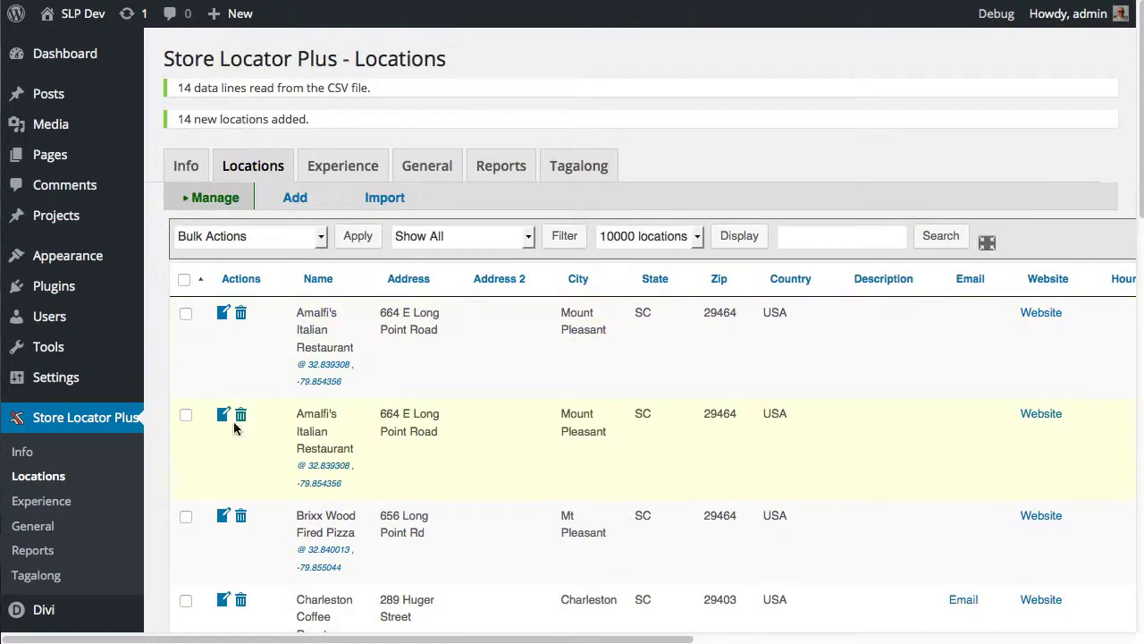
pyautogui.click(241, 415)
pyautogui.click(627, 277)
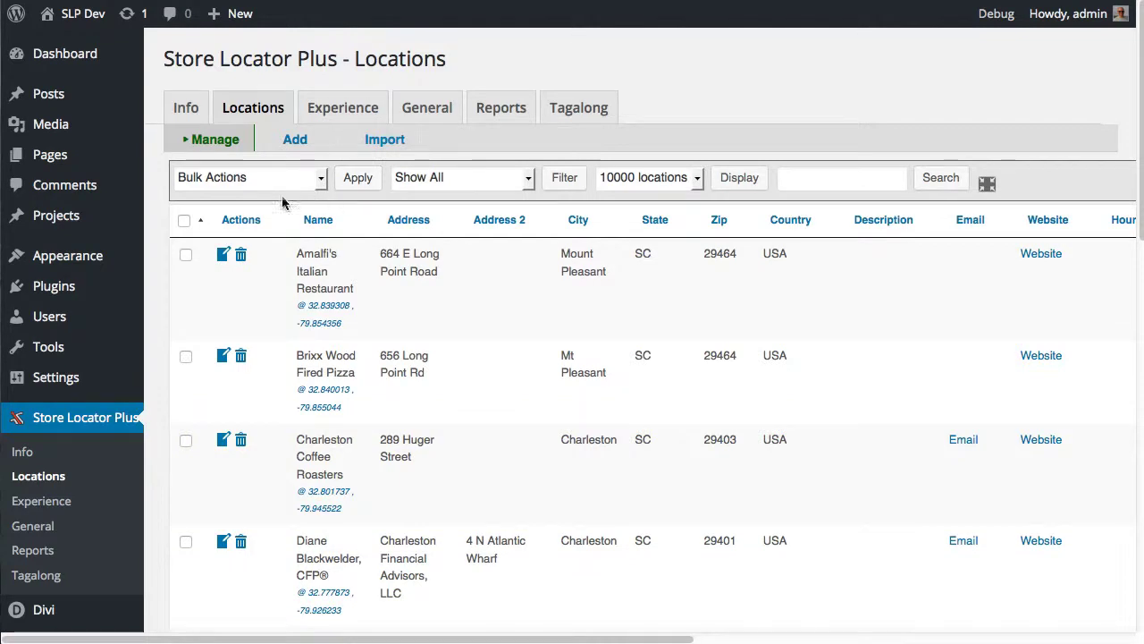
# Look over the Bulk Actions choices and close the list without choosing one
pyautogui.click(258, 177)
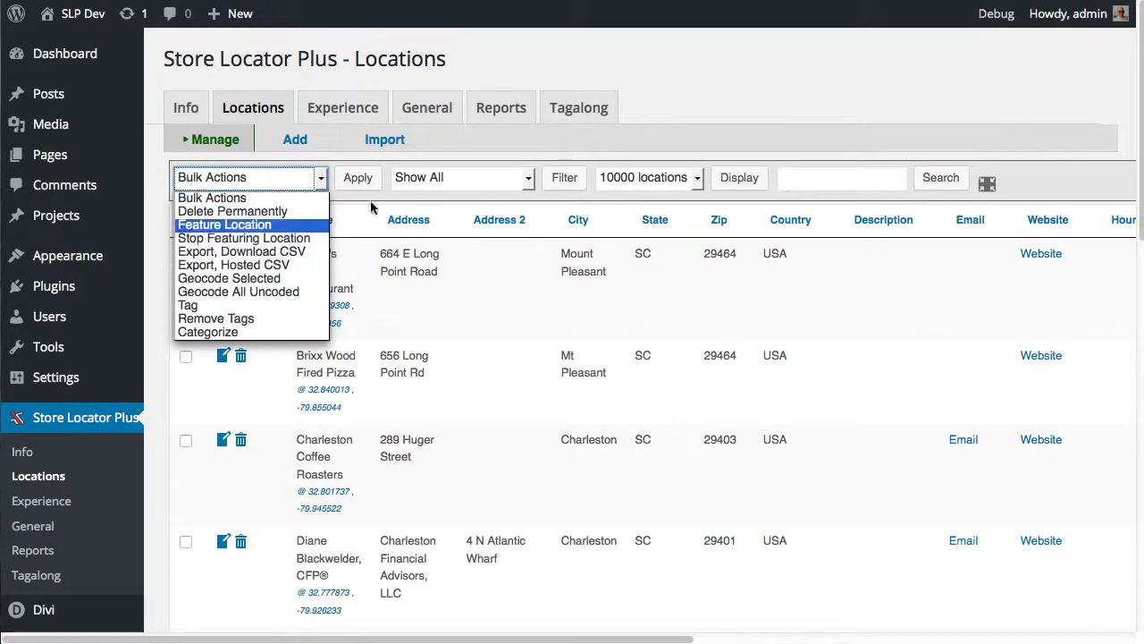
pyautogui.click(367, 206)
pyautogui.click(279, 184)
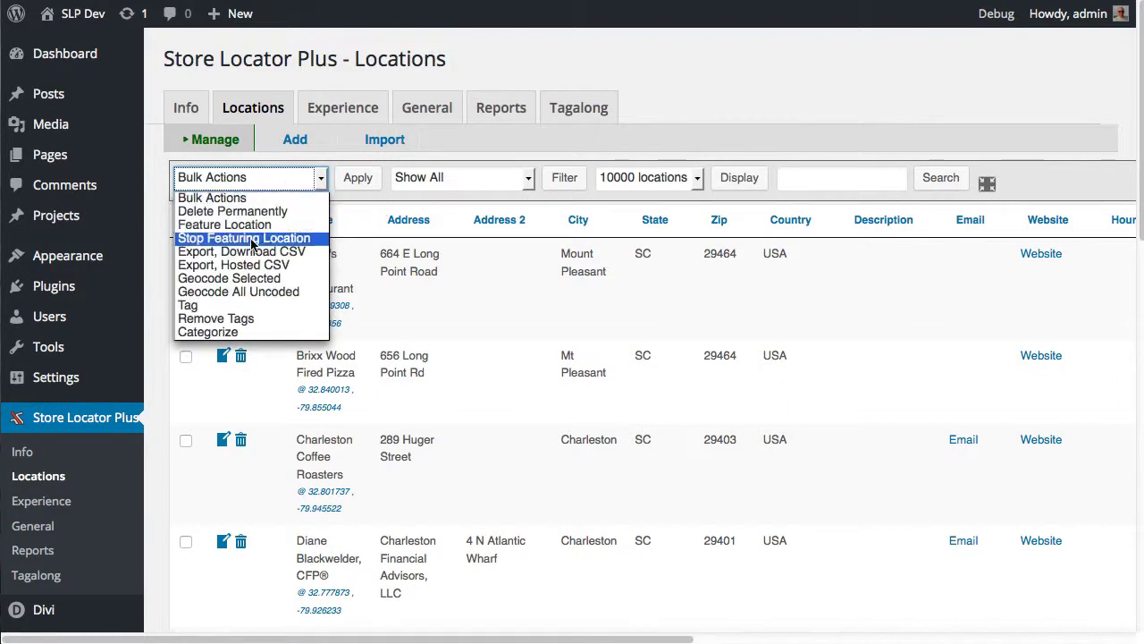
pyautogui.click(412, 211)
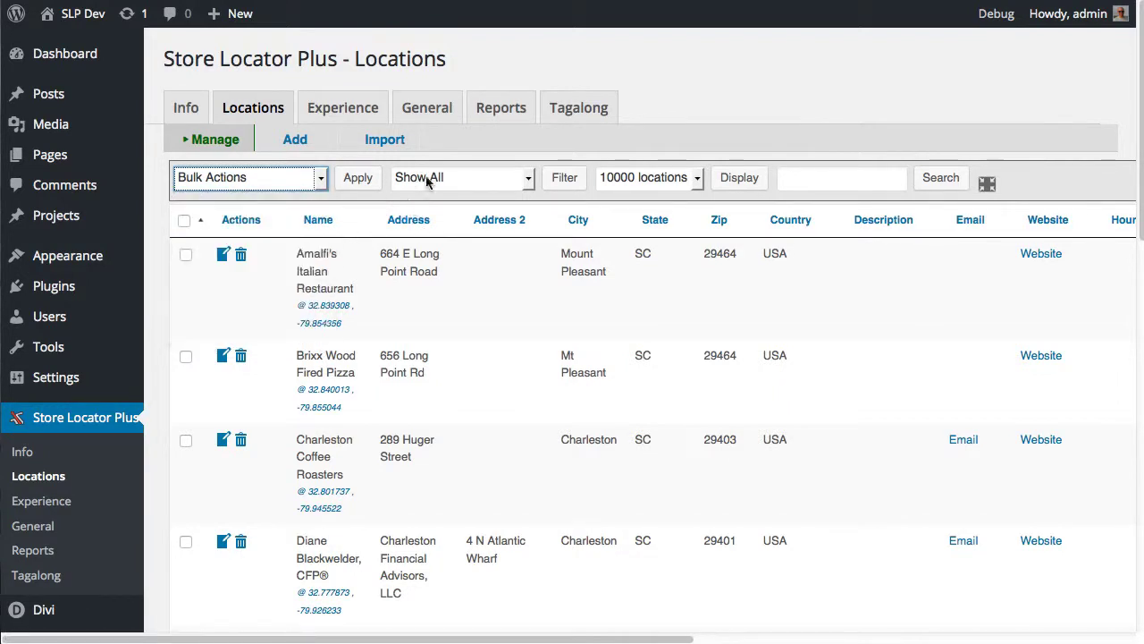
# Show locations With These Properties and enlarge the Filter Locations By panel
pyautogui.click(412, 183)
pyautogui.click(467, 225)
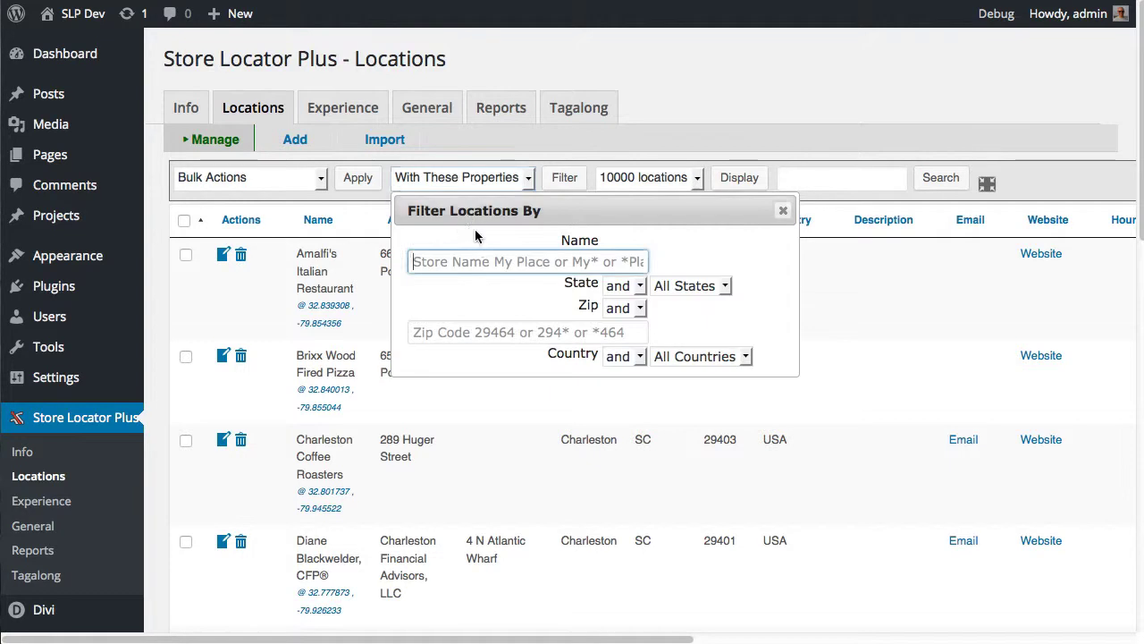
pyautogui.click(431, 263)
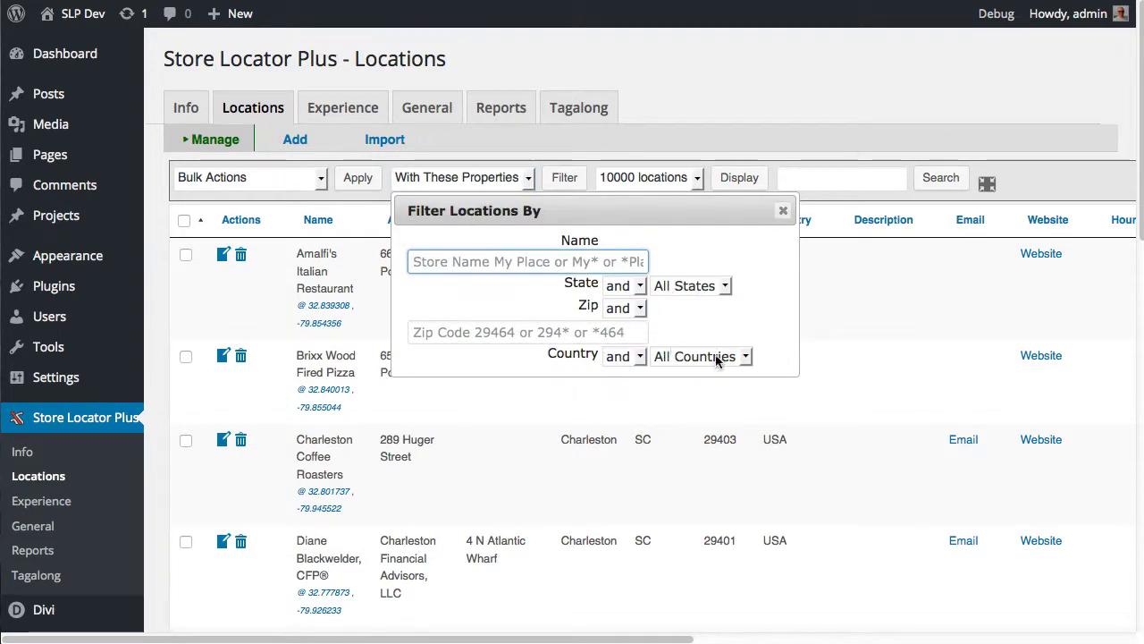
pyautogui.moveTo(798, 376); pyautogui.dragTo(931, 440)
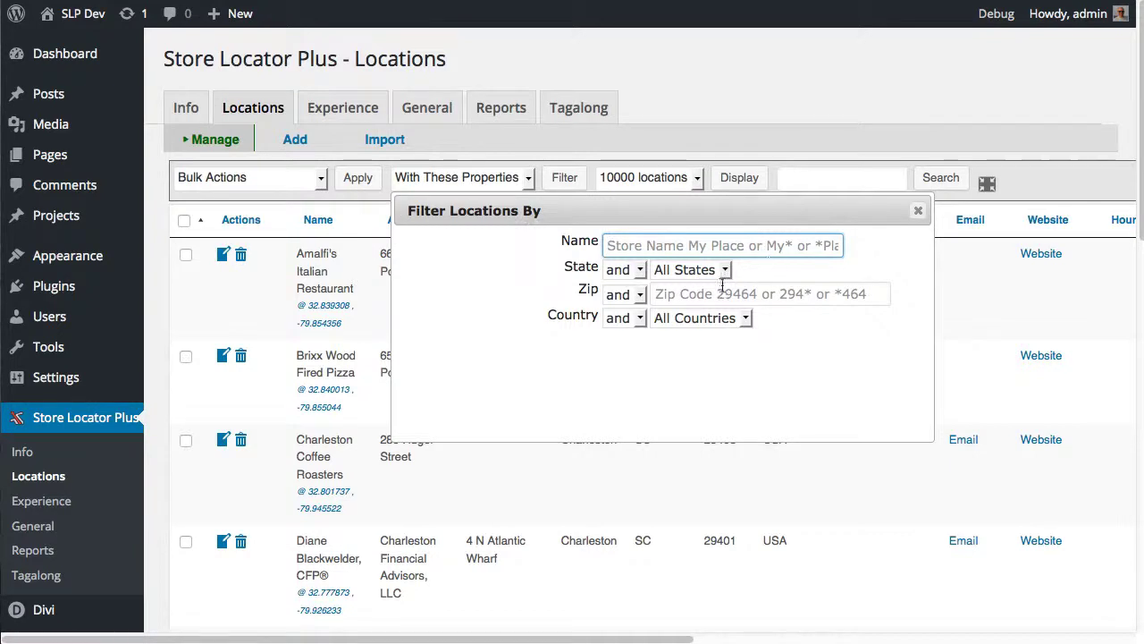
pyautogui.click(919, 210)
pyautogui.click(253, 183)
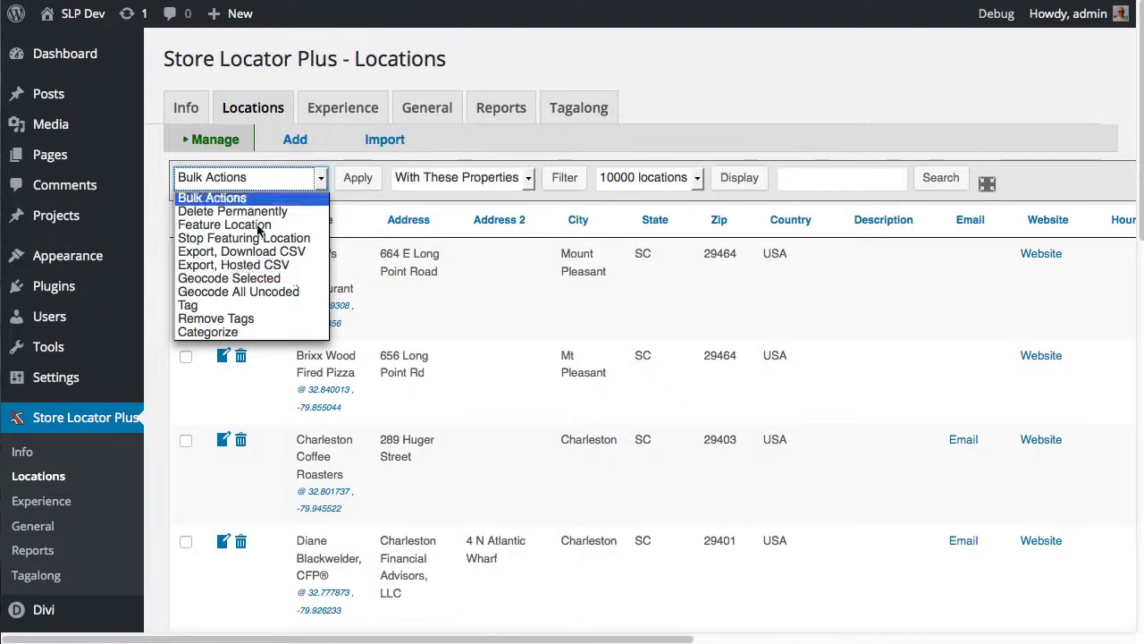
pyautogui.click(809, 89)
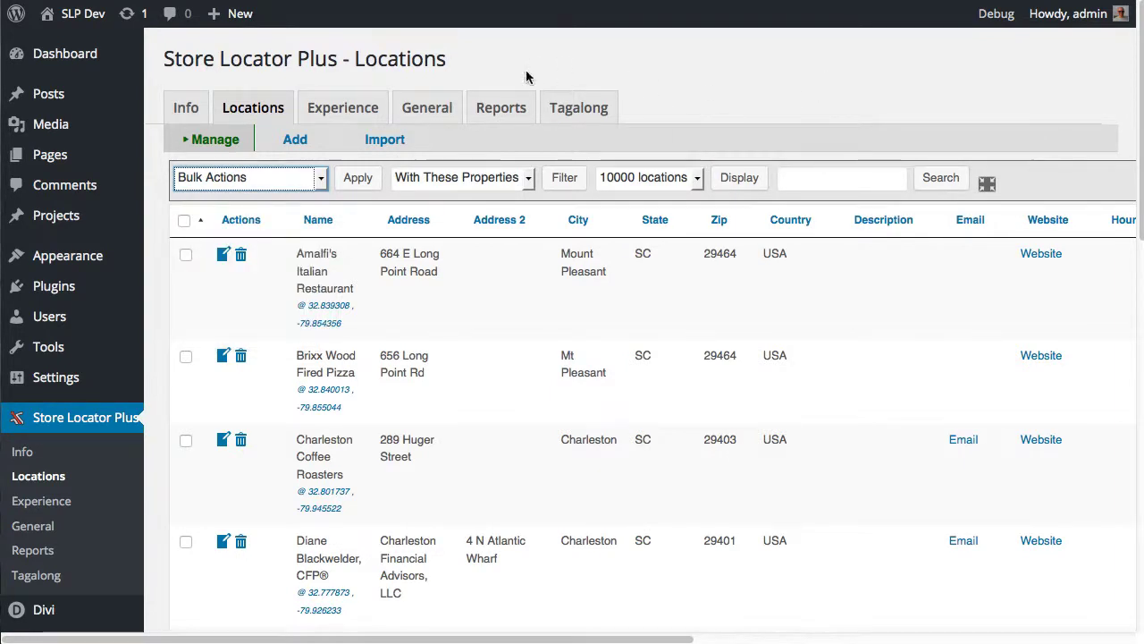
# Open the Reports > Settings page in the plugin admin
pyautogui.click(495, 107)
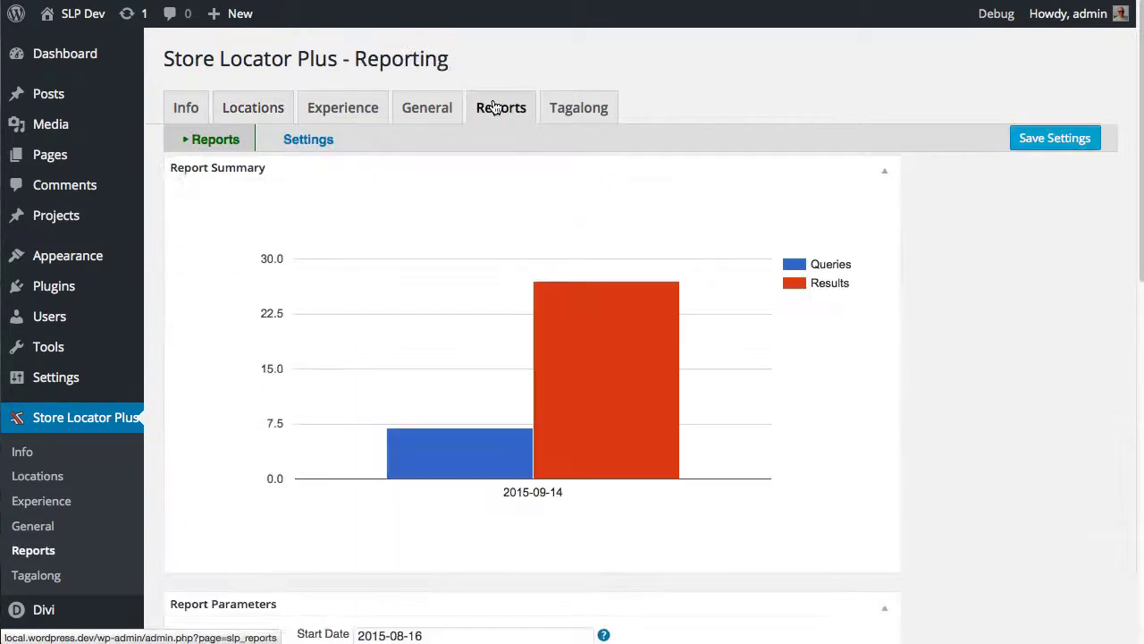
pyautogui.click(323, 144)
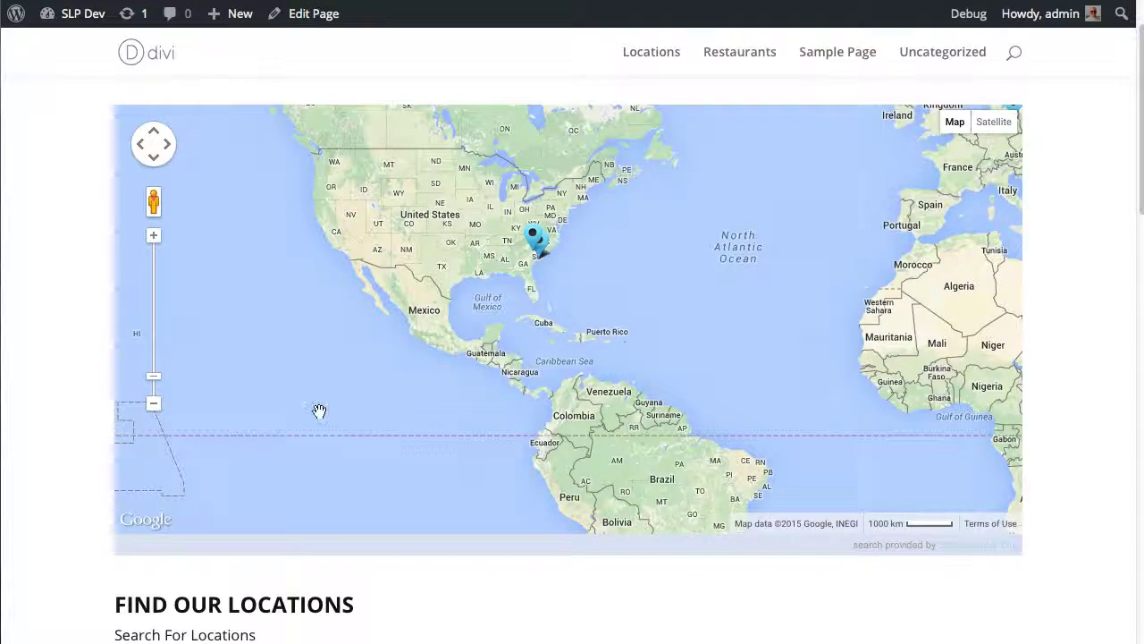
pyautogui.scroll(-3, 66, 480)
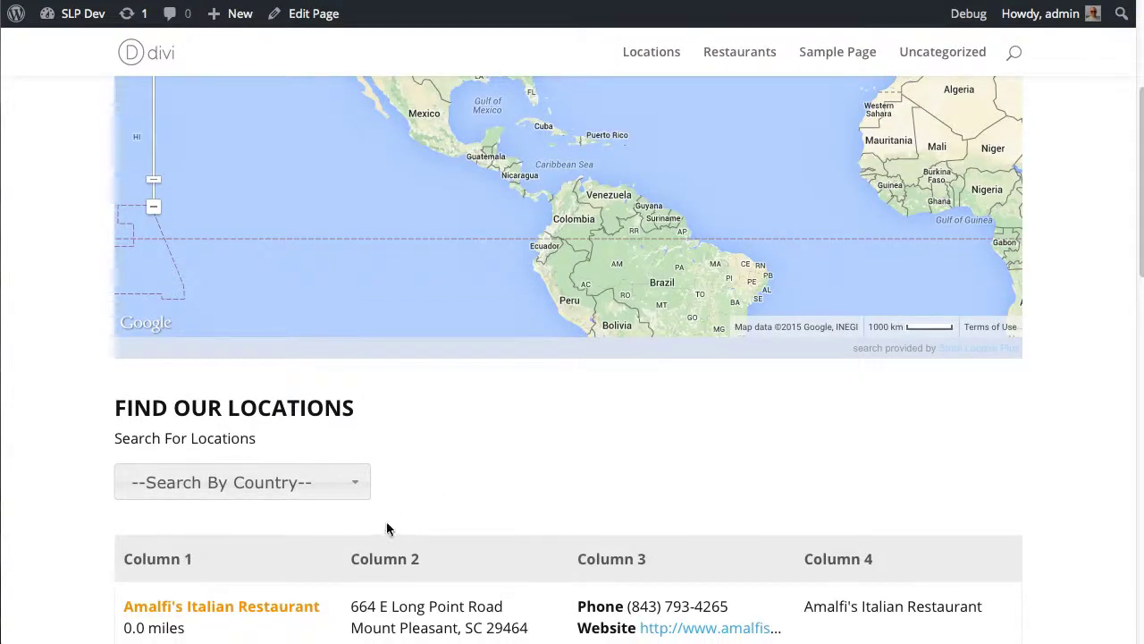
# On the front-end locator page, set Search By Country to USA
pyautogui.scroll(-3, 501, 503)
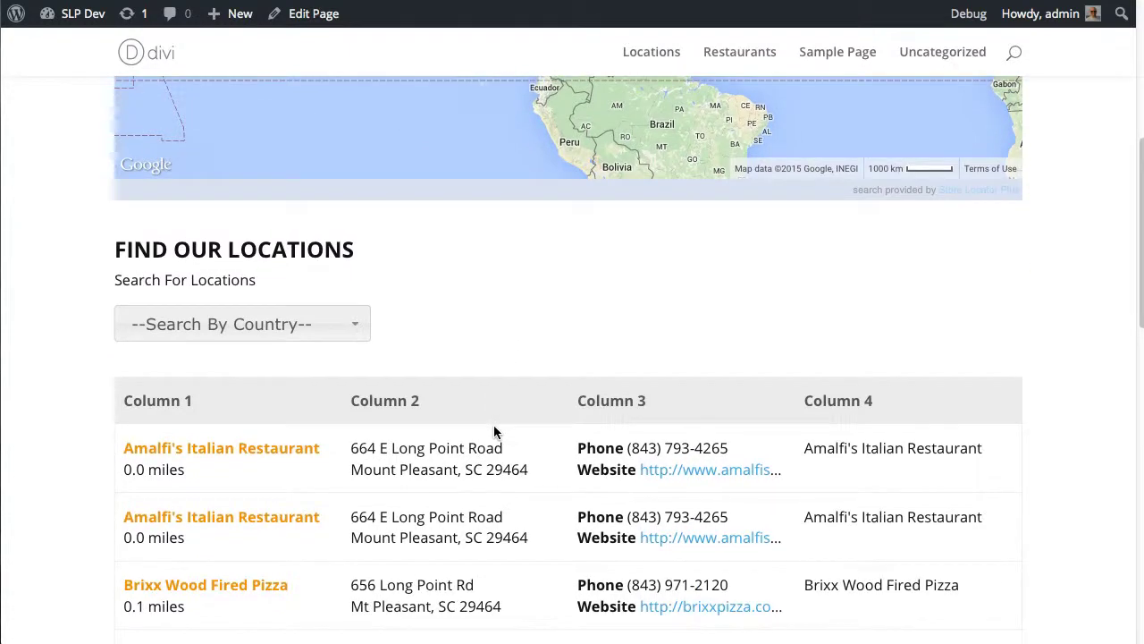
pyautogui.click(366, 328)
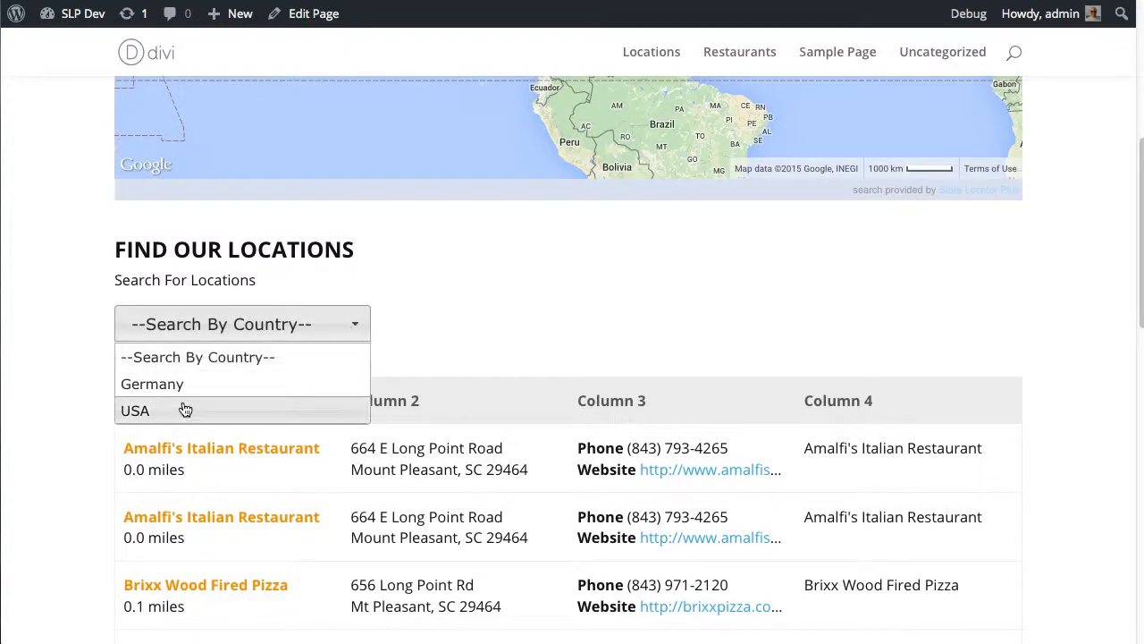
pyautogui.click(215, 409)
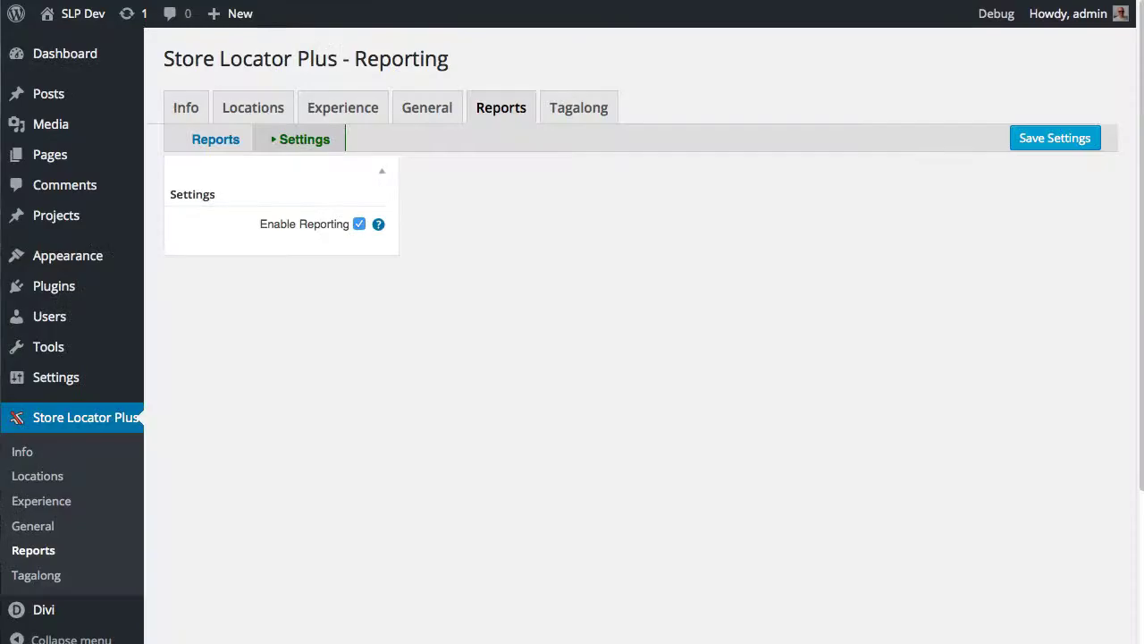
# Review the report chart, search totals and Top 10 Addresses Searched list
pyautogui.click(220, 143)
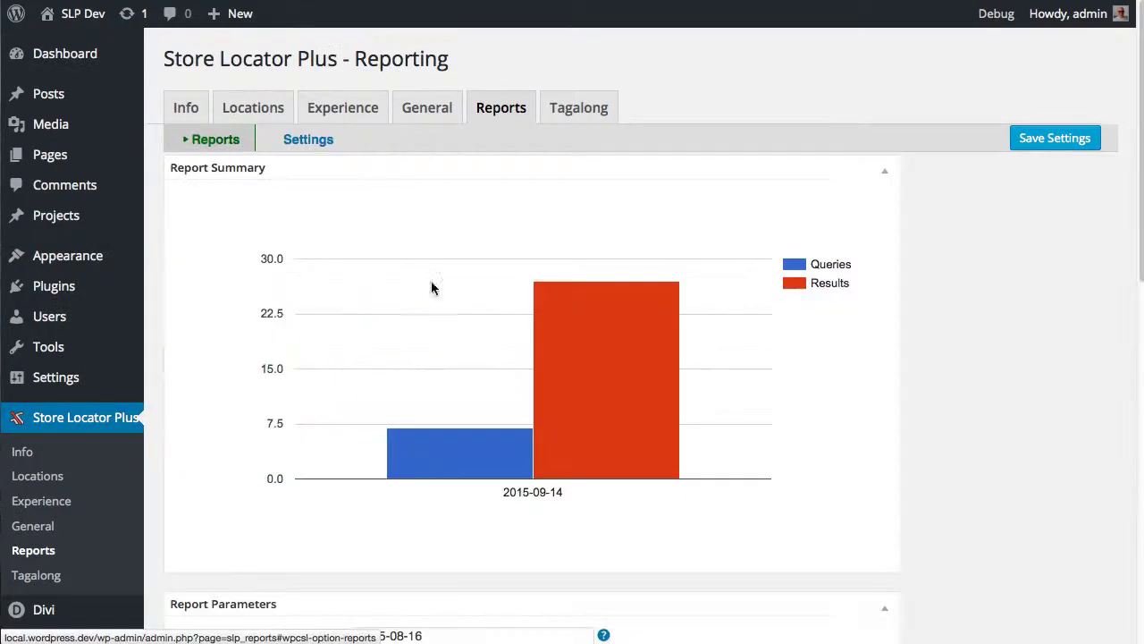
pyautogui.scroll(-2, 197, 518)
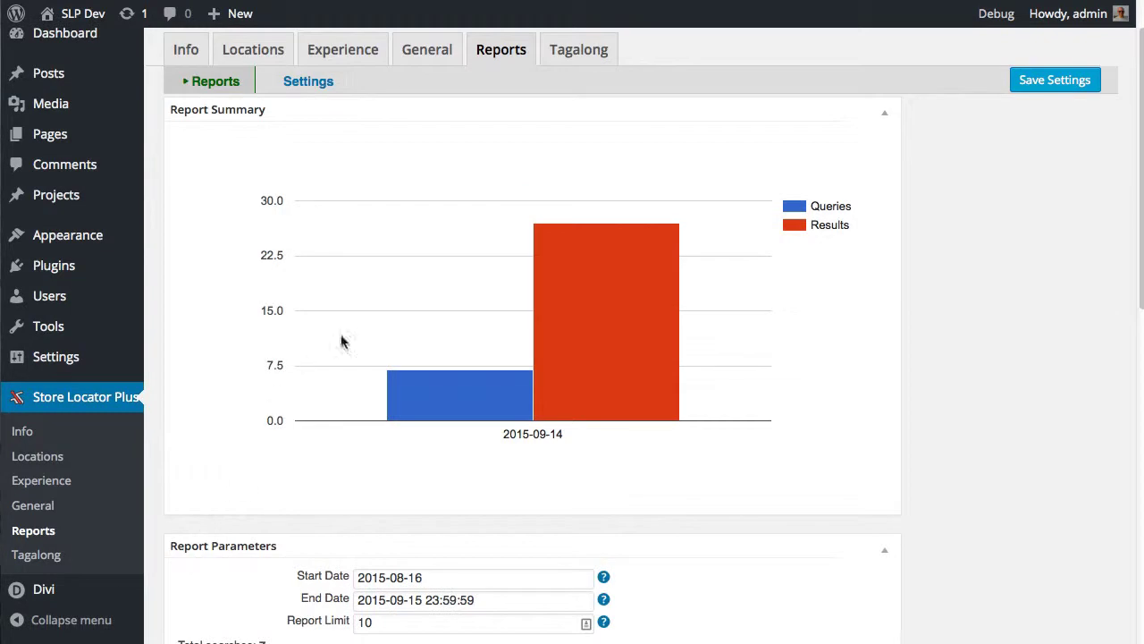
pyautogui.scroll(-4, 224, 515)
pyautogui.scroll(-5, 286, 518)
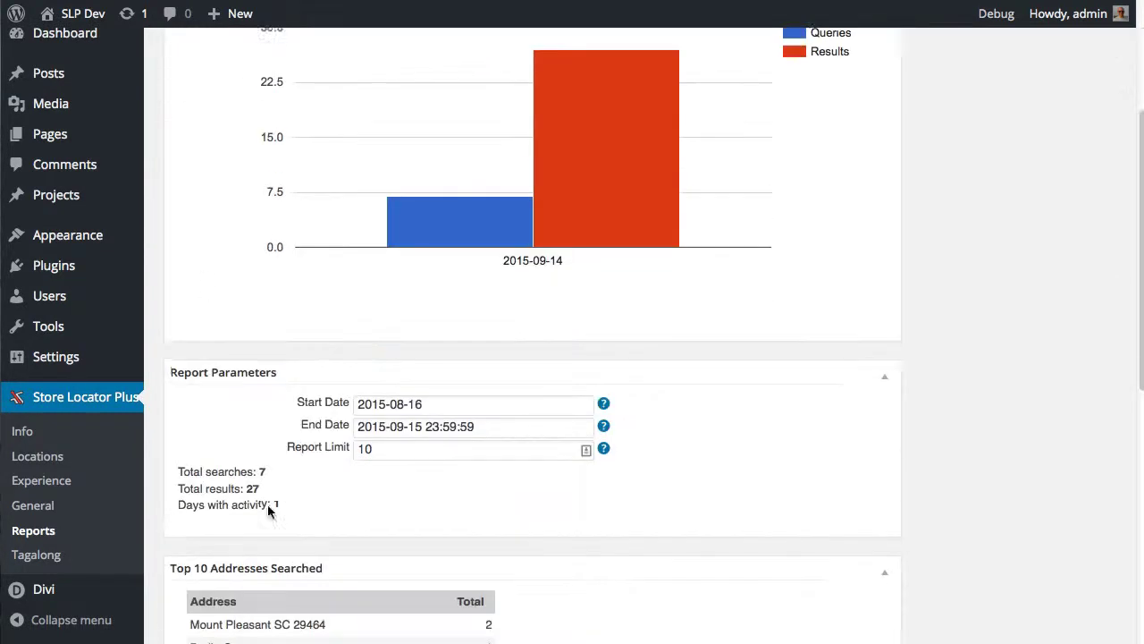
pyautogui.scroll(-1, 582, 519)
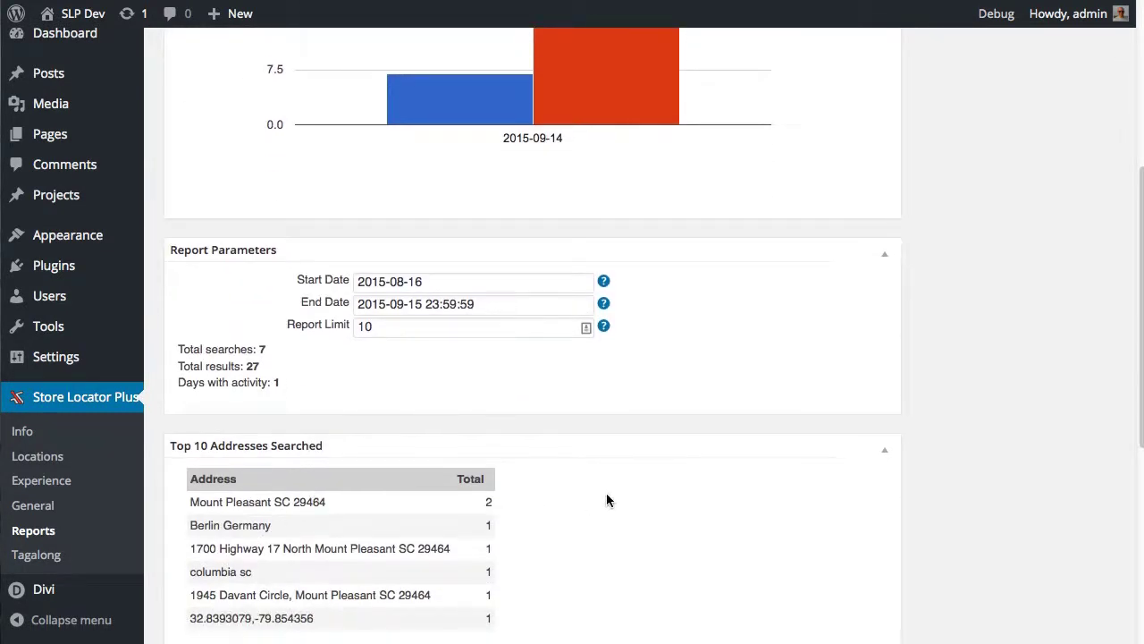
pyautogui.scroll(12, 725, 381)
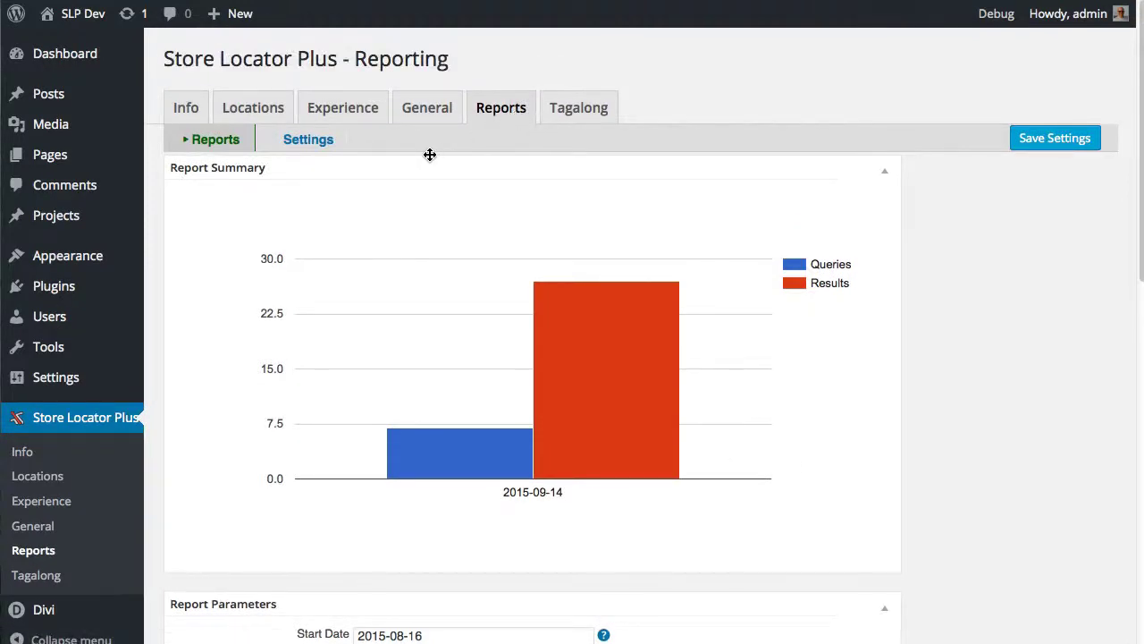
pyautogui.click(270, 119)
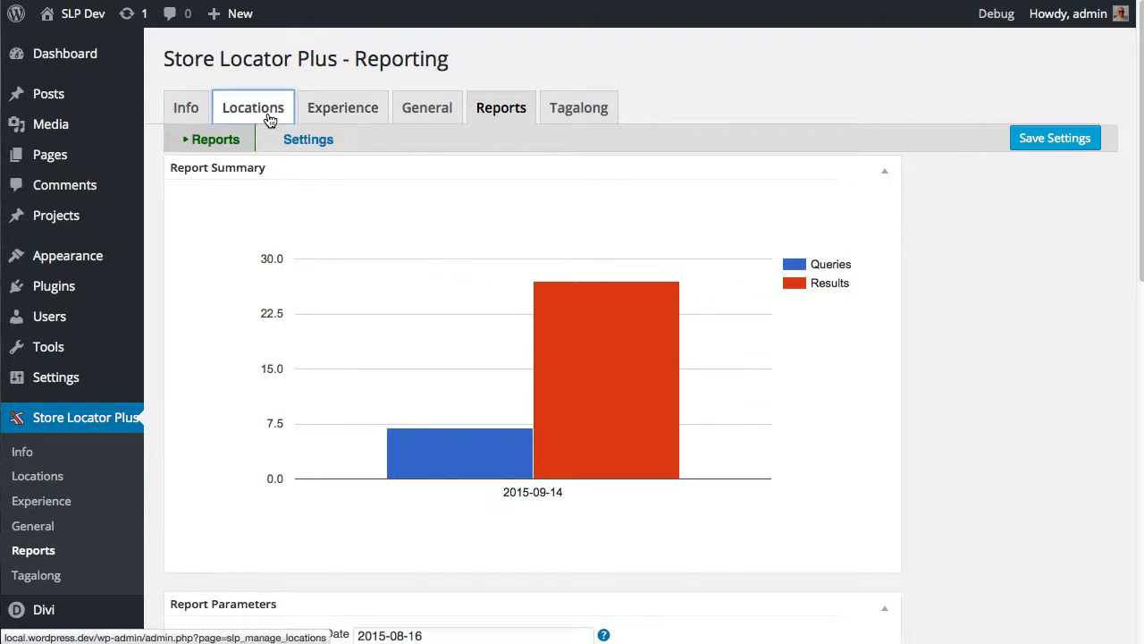
# Enter red,green,blue as the Pro Pack Default Tag Selections under Experience > Search
pyautogui.click(337, 117)
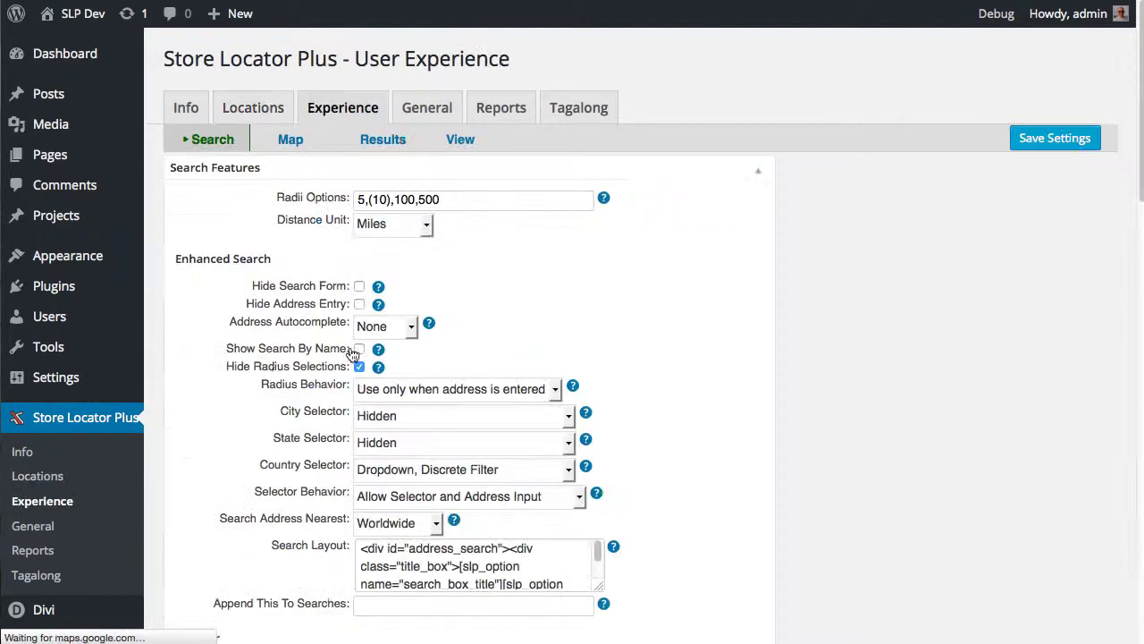
pyautogui.scroll(-8, 269, 454)
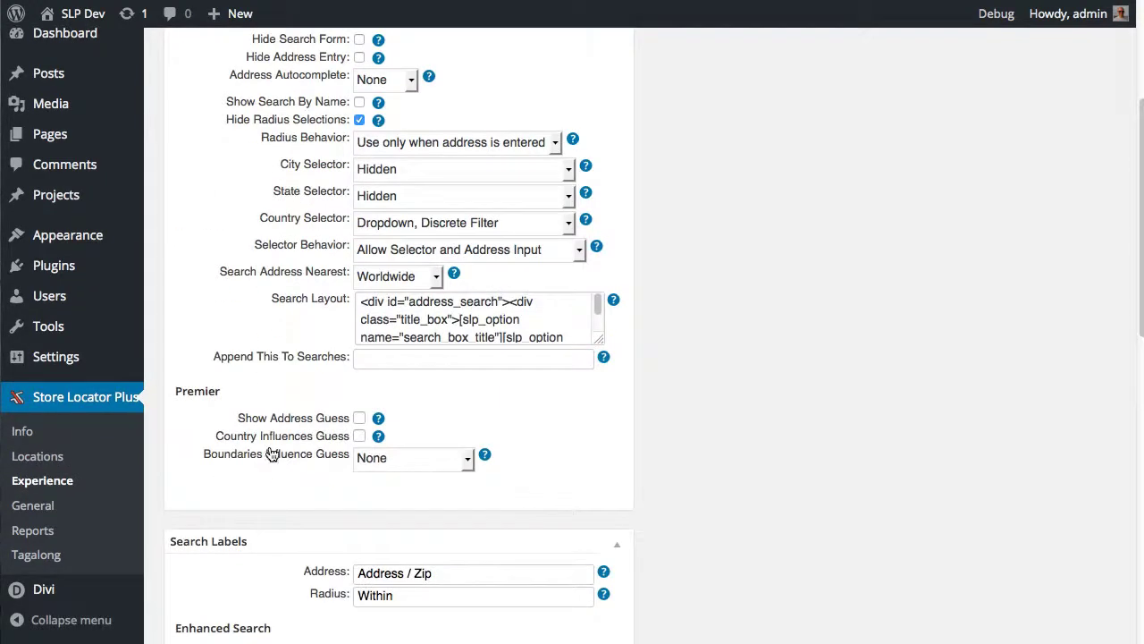
pyautogui.scroll(-8, 271, 453)
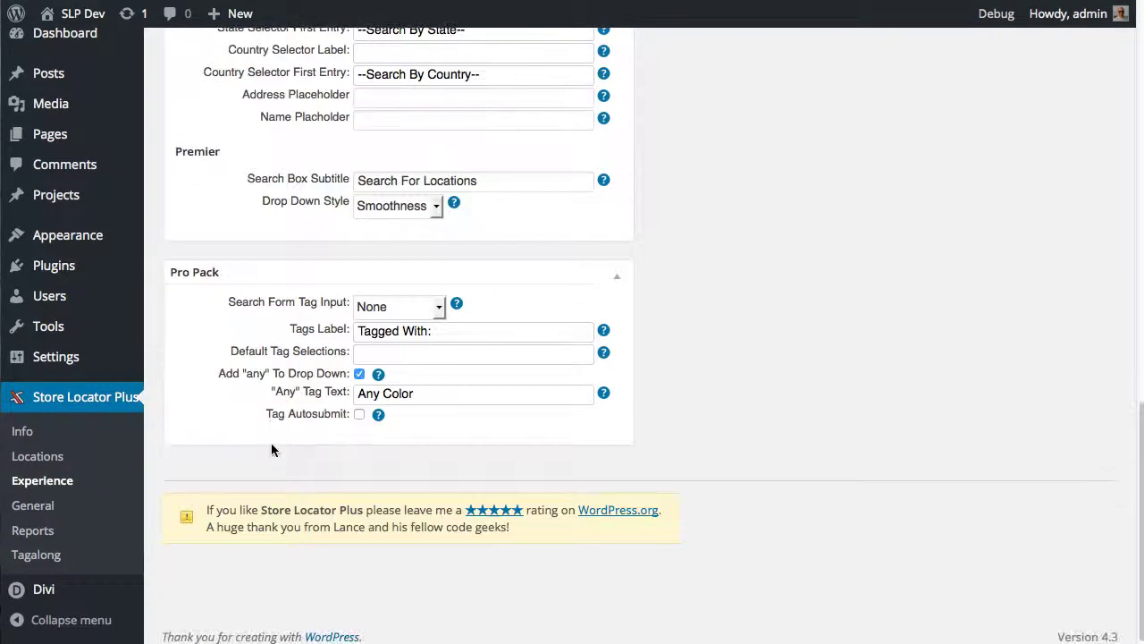
pyautogui.click(386, 351)
pyautogui.write('red,gre')
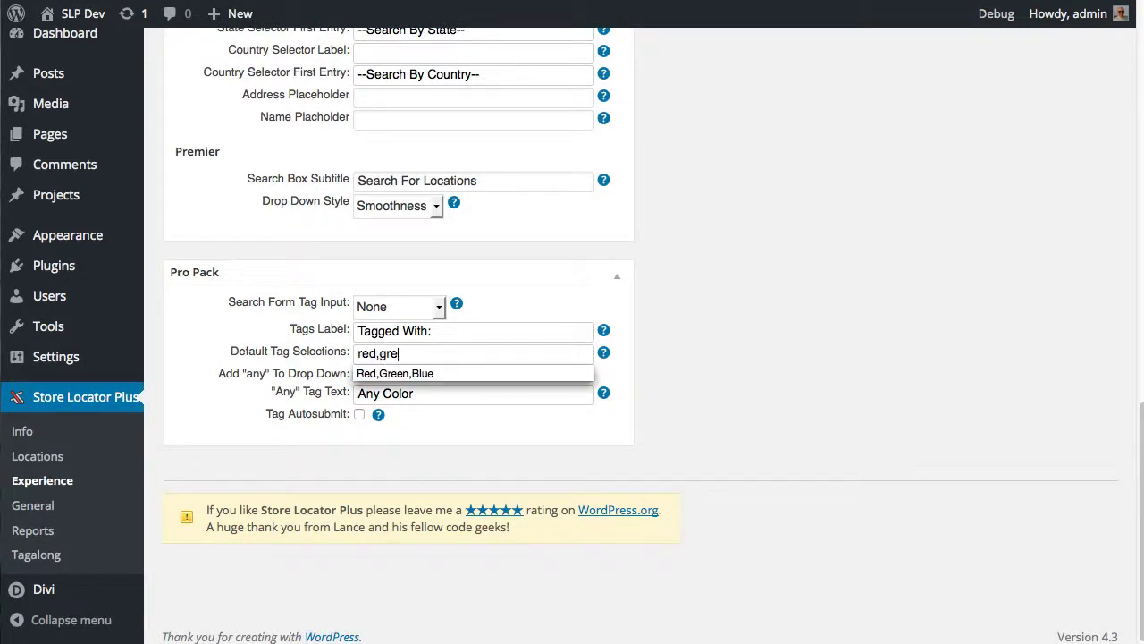
pyautogui.write('en,blue')
pyautogui.click(661, 289)
# Set Search Form Tag Input to Radio Button, enable Tag Autosubmit, and save
pyautogui.scroll(15, 666, 290)
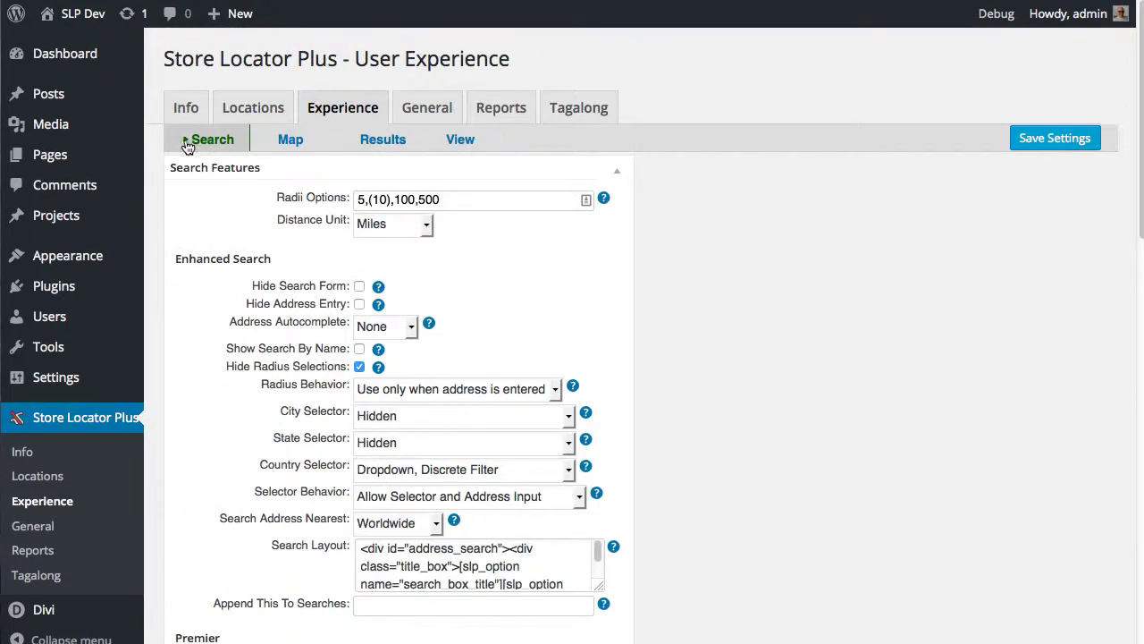
pyautogui.scroll(-15, 460, 517)
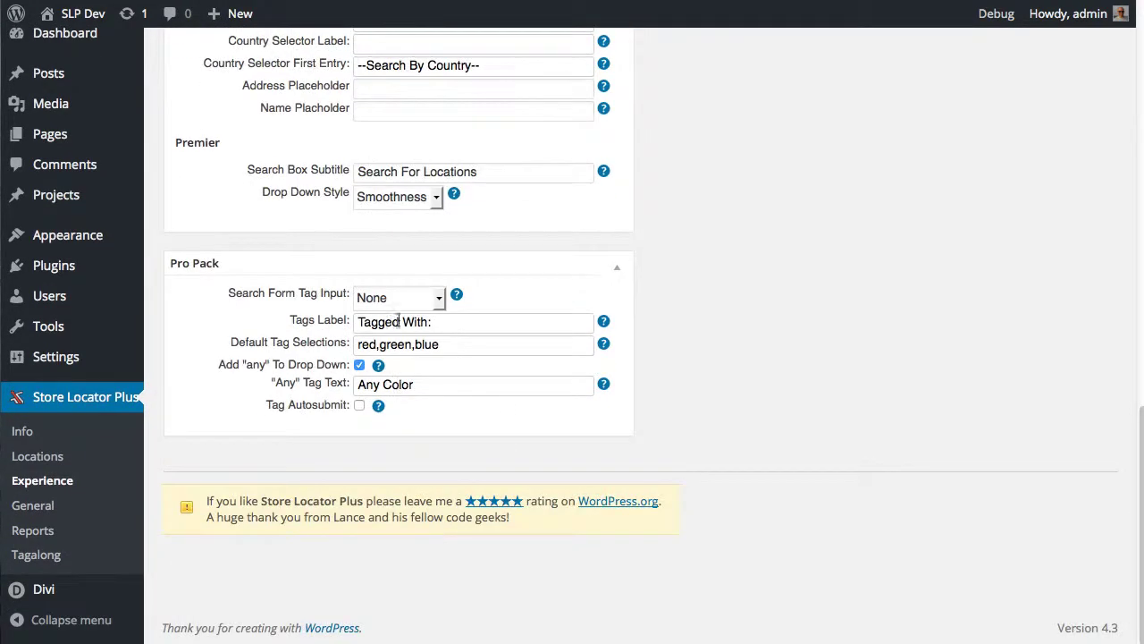
pyautogui.click(391, 298)
pyautogui.click(398, 357)
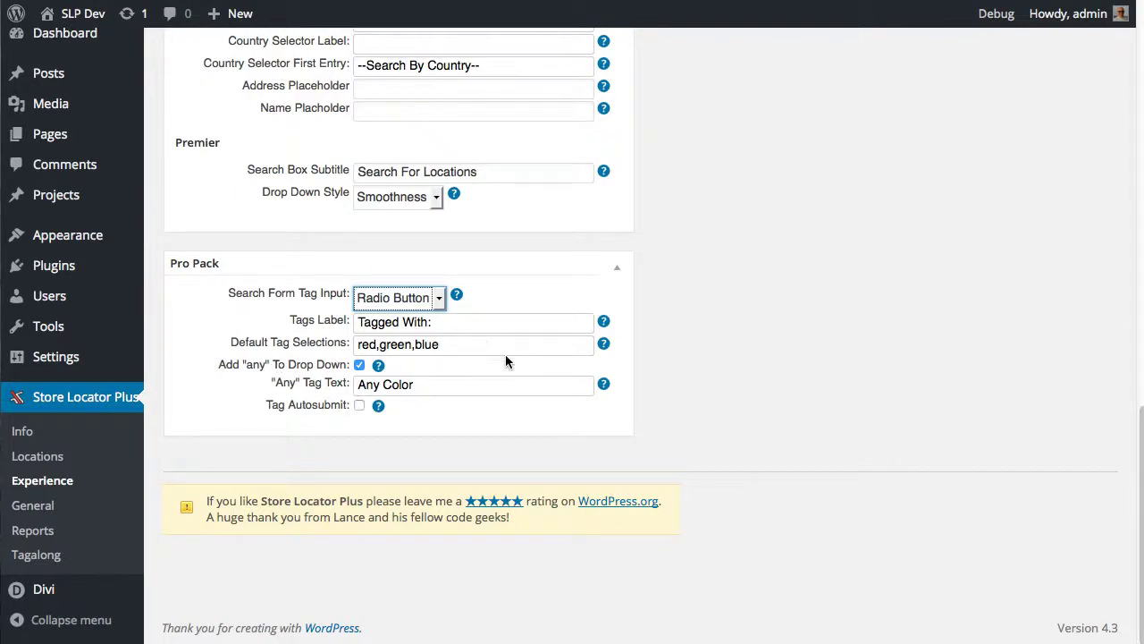
pyautogui.scroll(1, 375, 433)
pyautogui.click(358, 411)
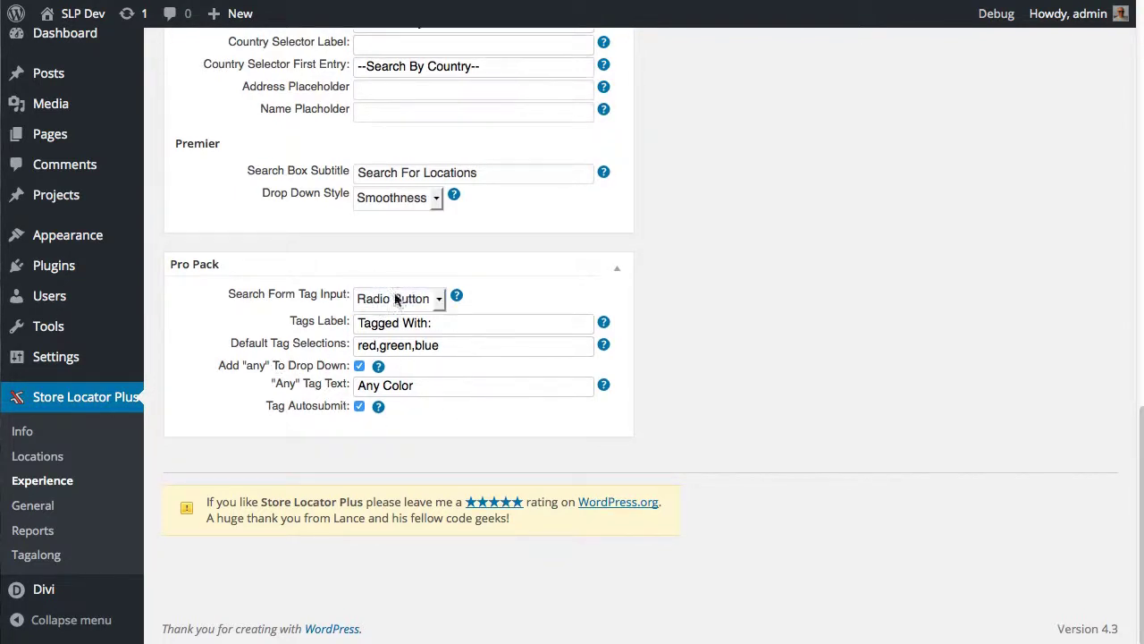
pyautogui.scroll(15, 491, 439)
pyautogui.scroll(2, 490, 450)
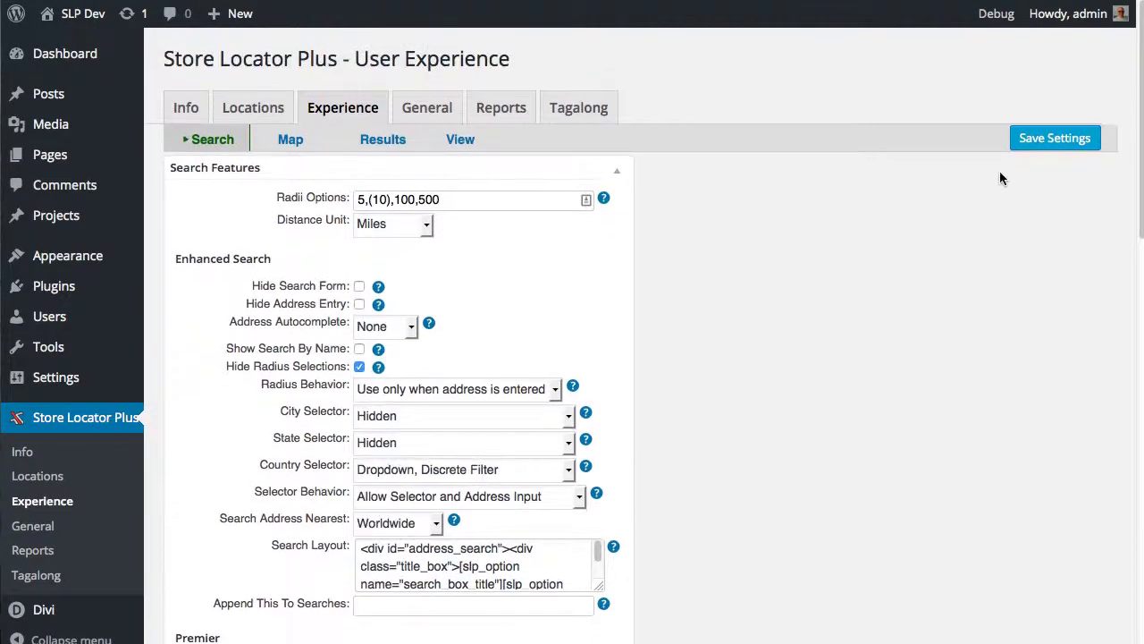
pyautogui.click(1033, 143)
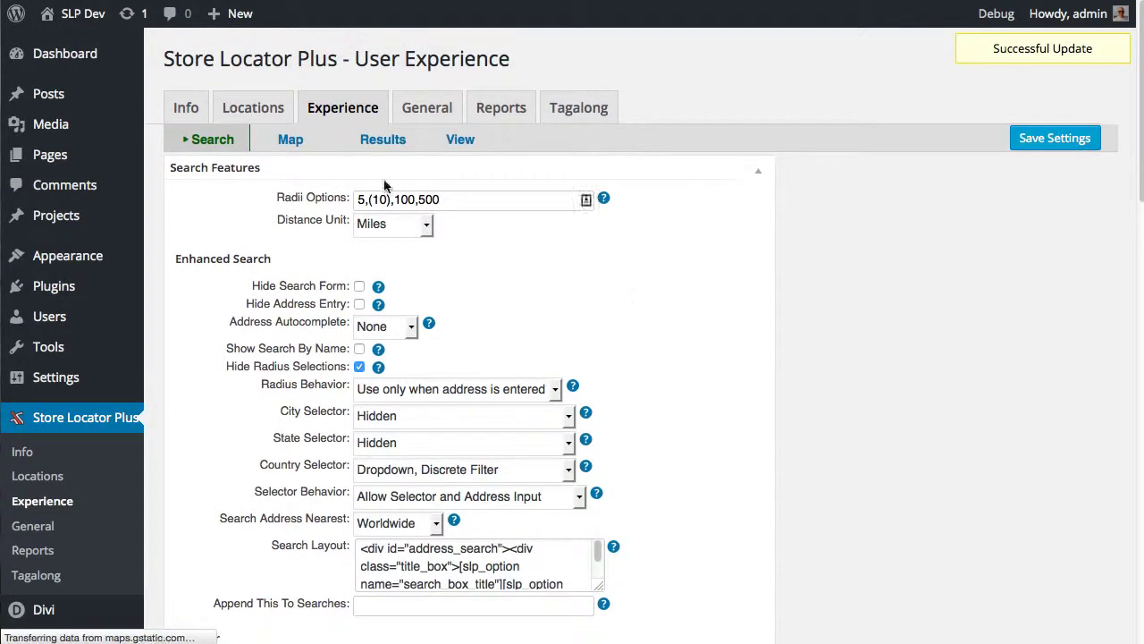
# Tag the Amalfi's Italian Restaurant location with red and save it
pyautogui.click(254, 121)
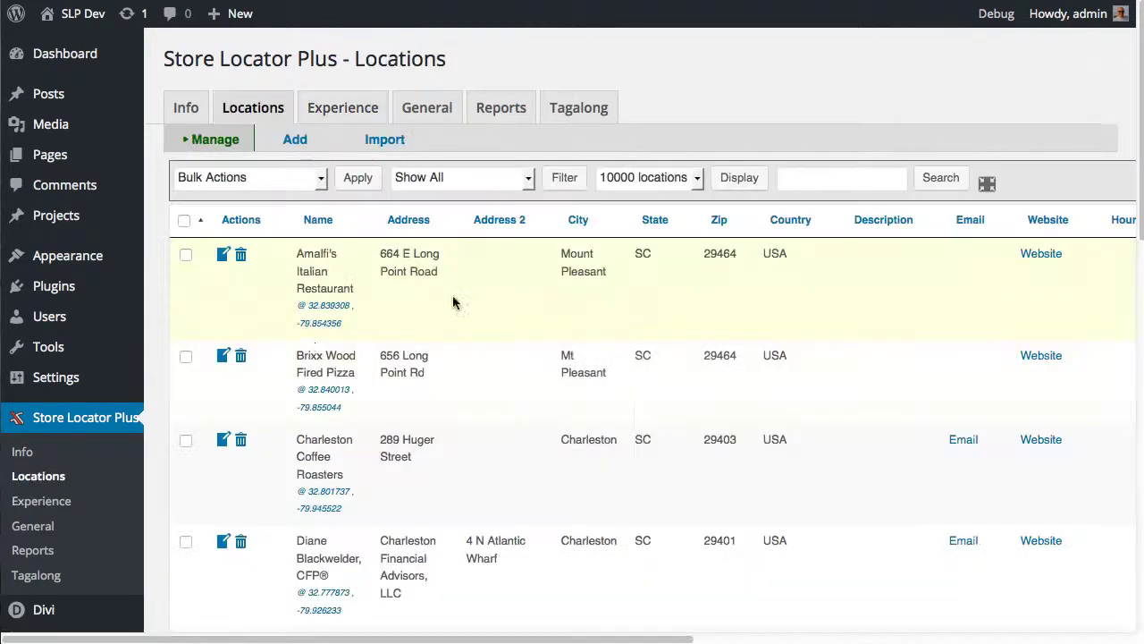
pyautogui.click(224, 254)
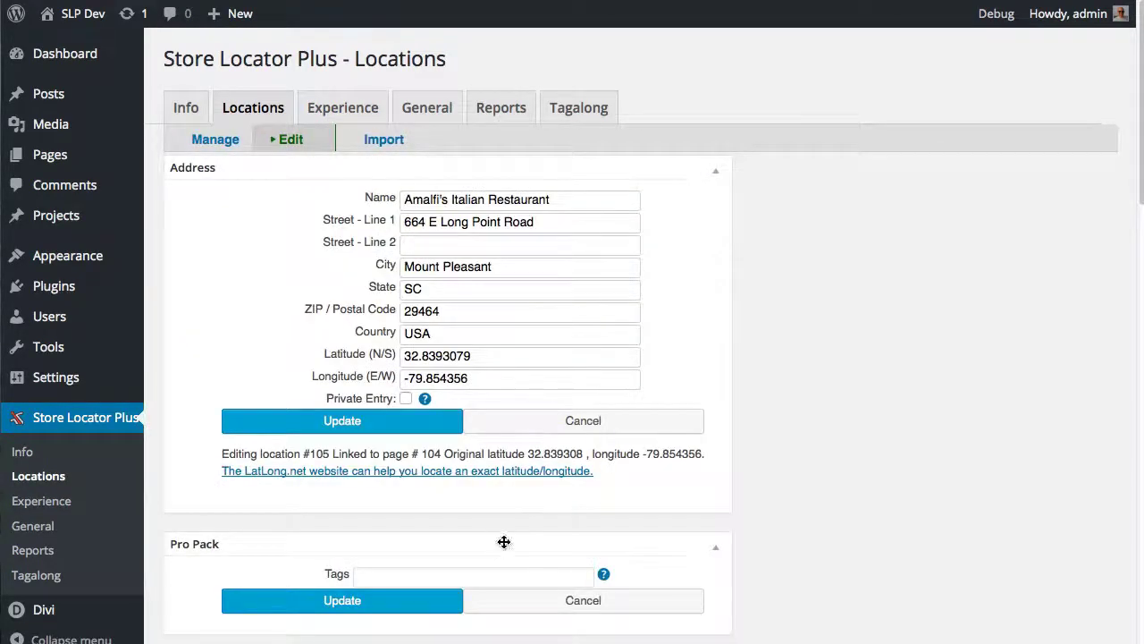
pyautogui.scroll(-1, 514, 483)
pyautogui.click(375, 529)
pyautogui.write('red')
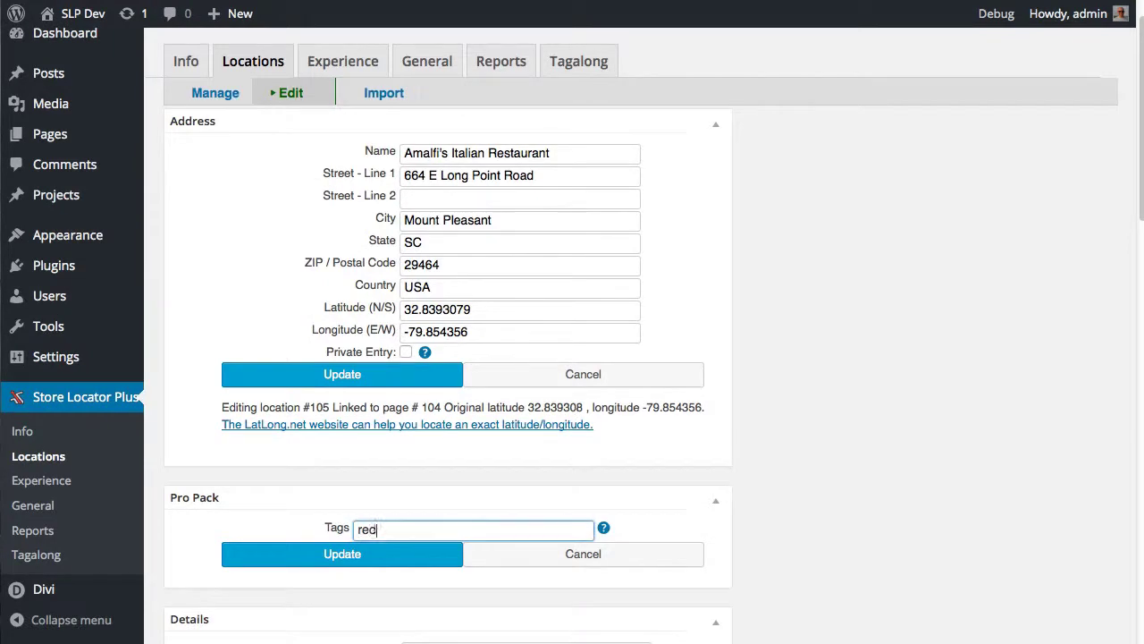
pyautogui.click(343, 554)
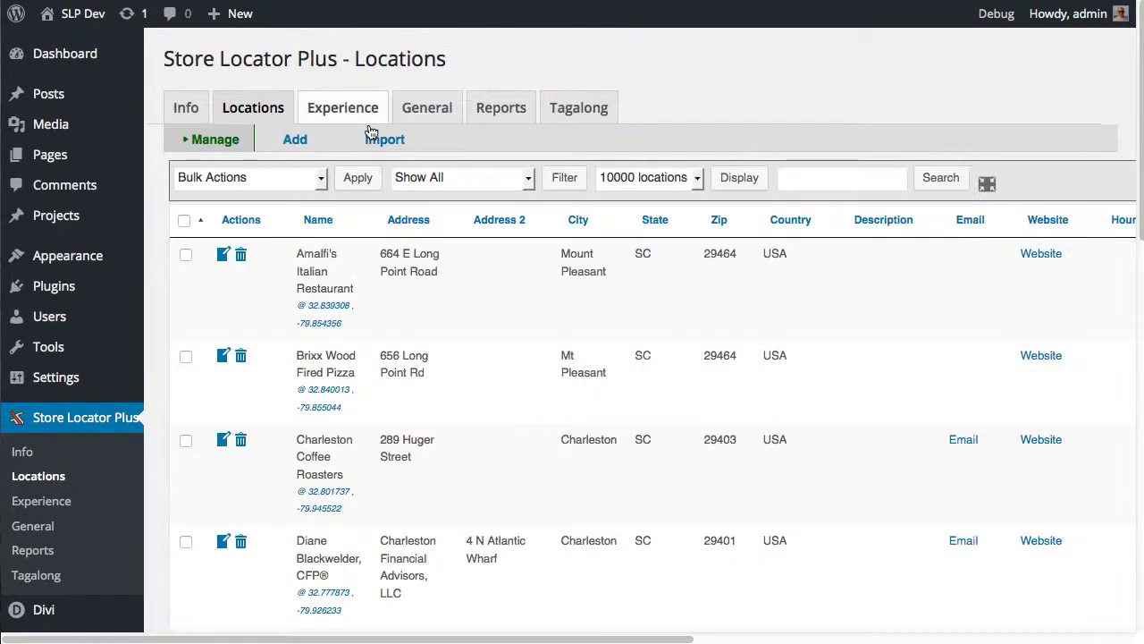
# Tag the Brixx Wood Fired Pizza location with red,blue and update it
pyautogui.click(223, 358)
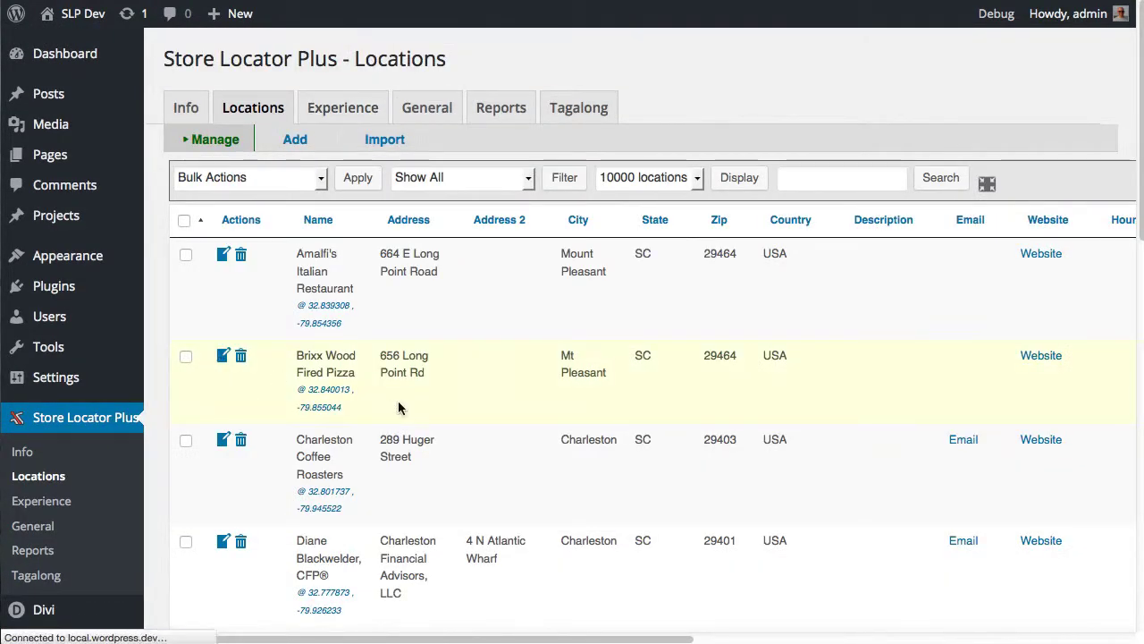
pyautogui.click(377, 573)
pyautogui.write('red,blue')
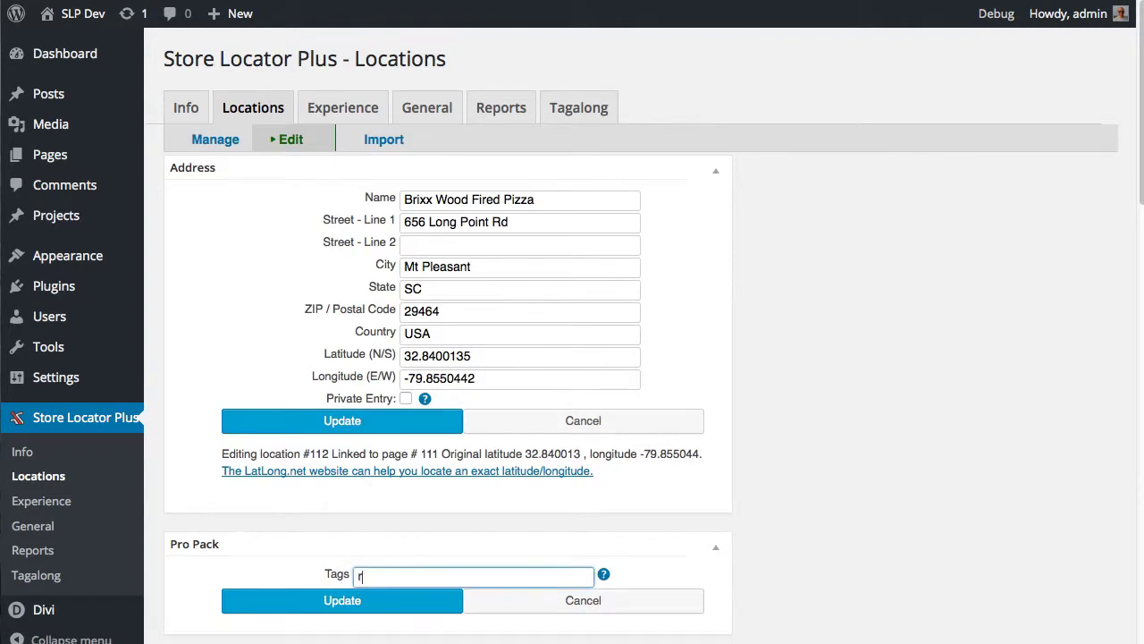
pyautogui.click(312, 604)
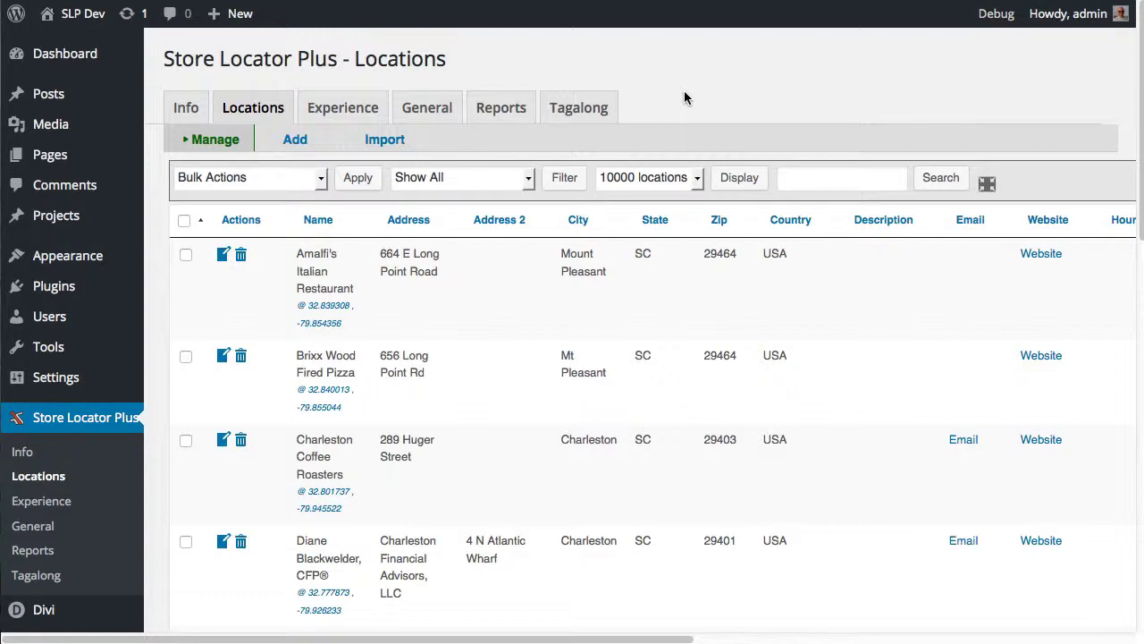
pyautogui.click(346, 107)
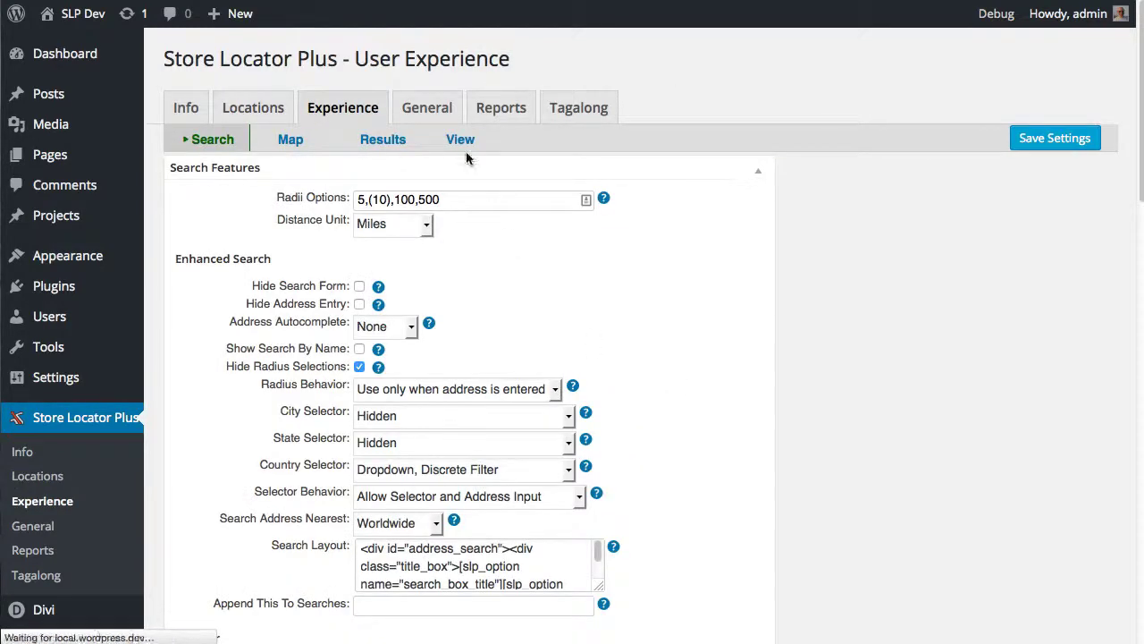
# Scroll through the Sky Walk Rev 01 style, Pro Pack Locator Layout code and Page Layout settings
pyautogui.click(461, 141)
pyautogui.scroll(-2, 576, 377)
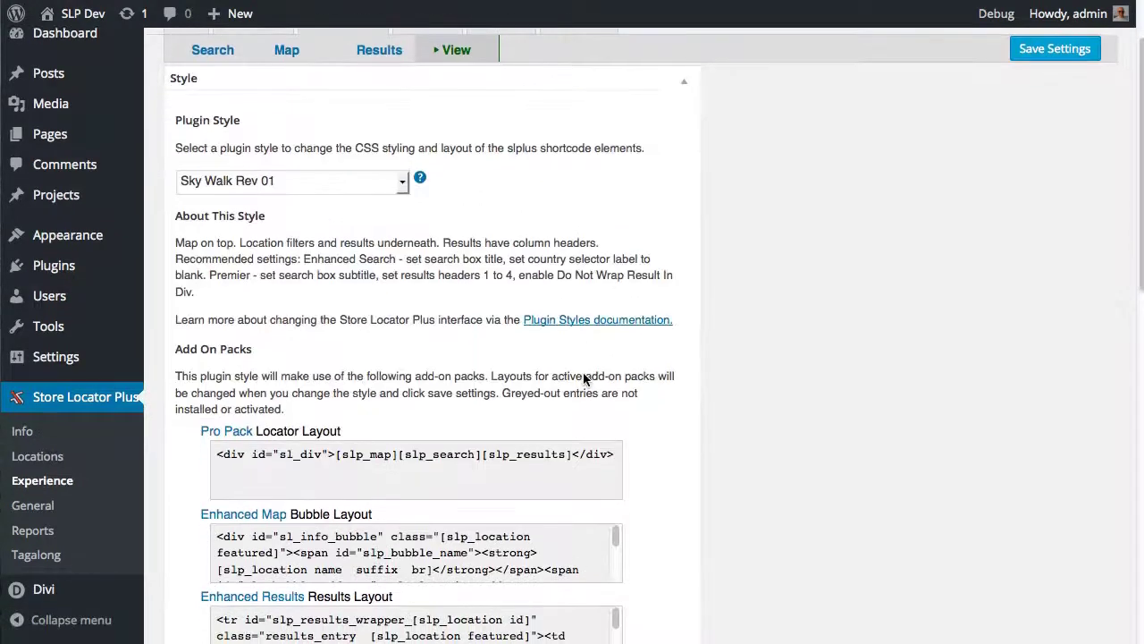
pyautogui.scroll(-5, 572, 334)
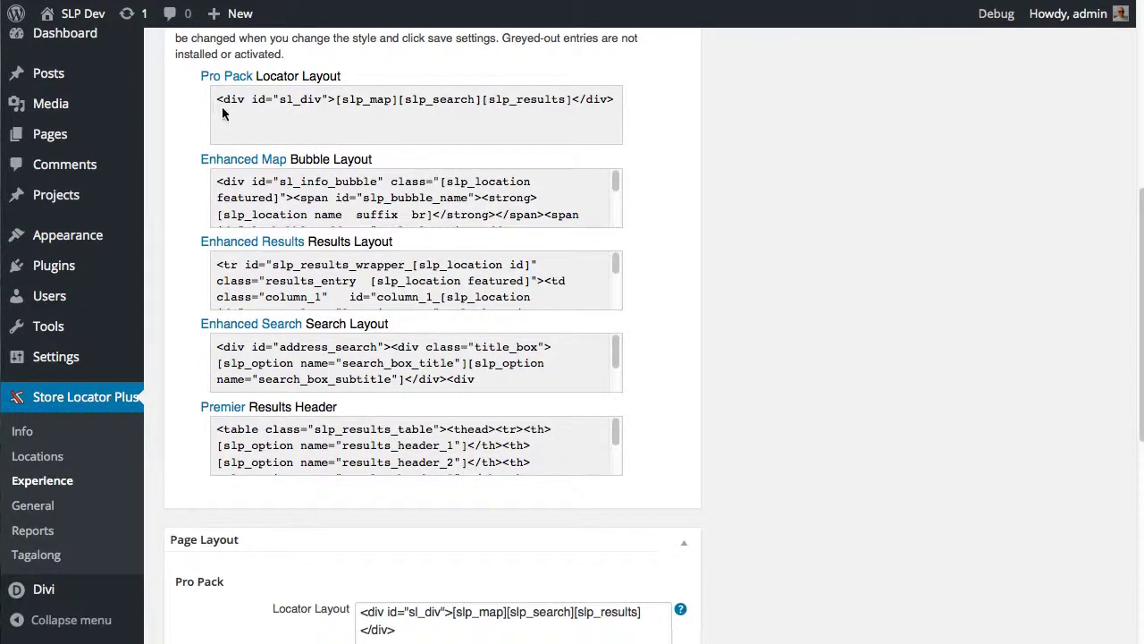
pyautogui.moveTo(218, 100); pyautogui.dragTo(614, 112)
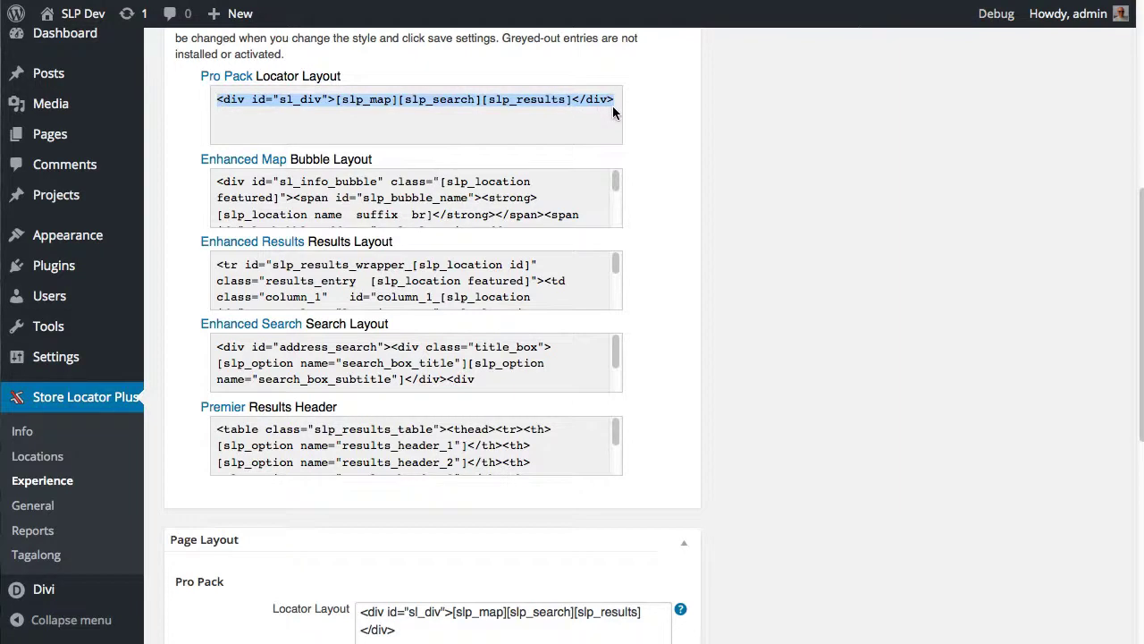
pyautogui.scroll(3, 290, 336)
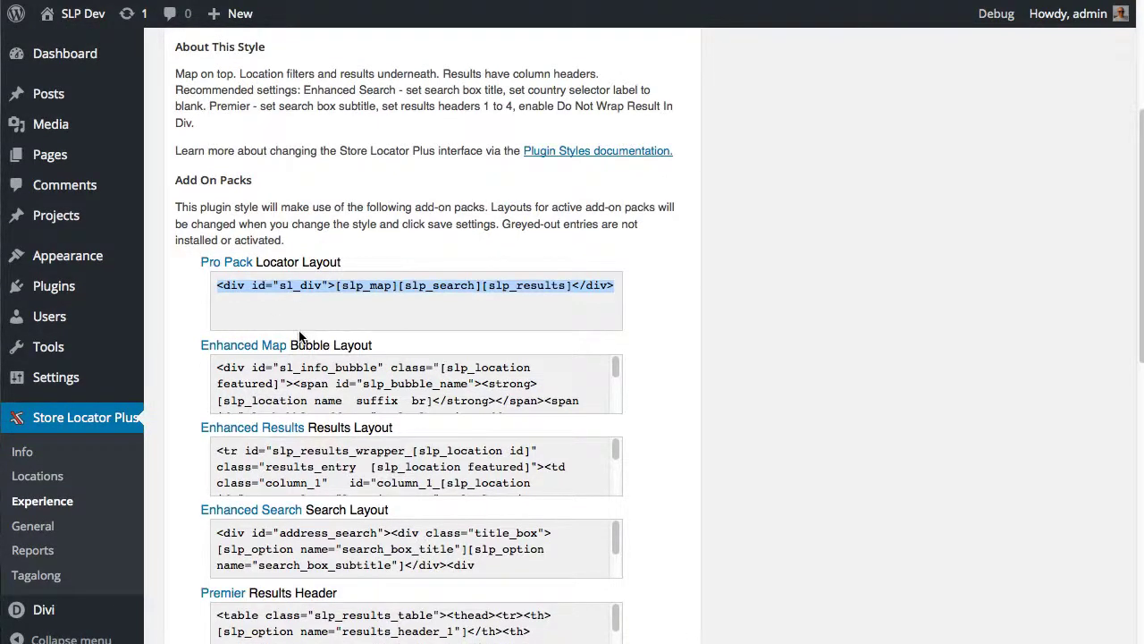
pyautogui.click(358, 319)
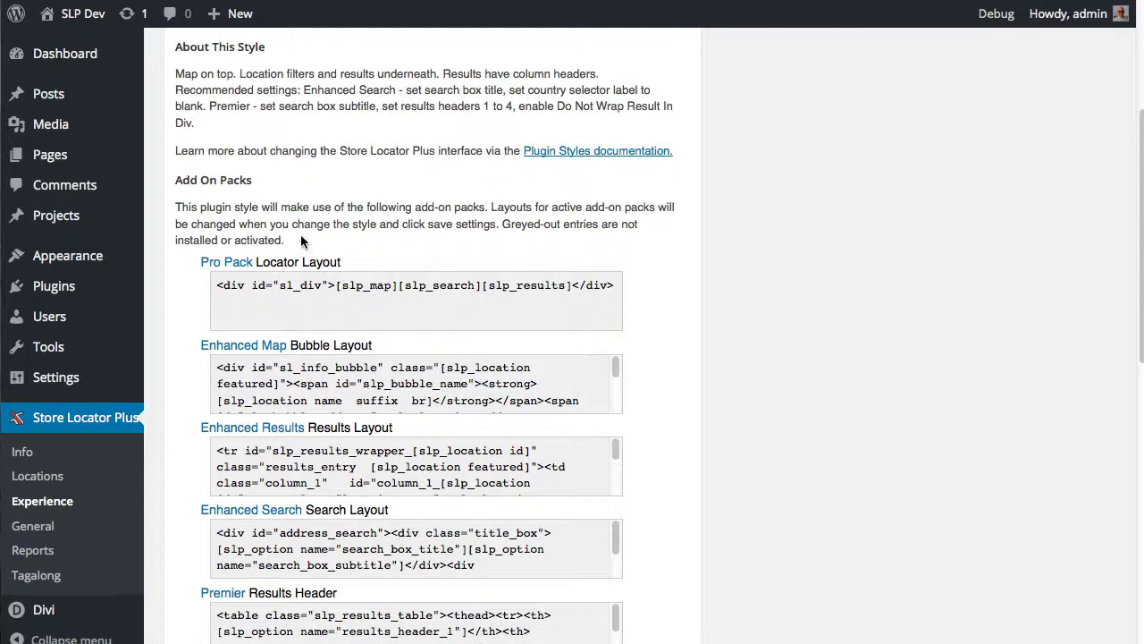
pyautogui.scroll(2, 322, 309)
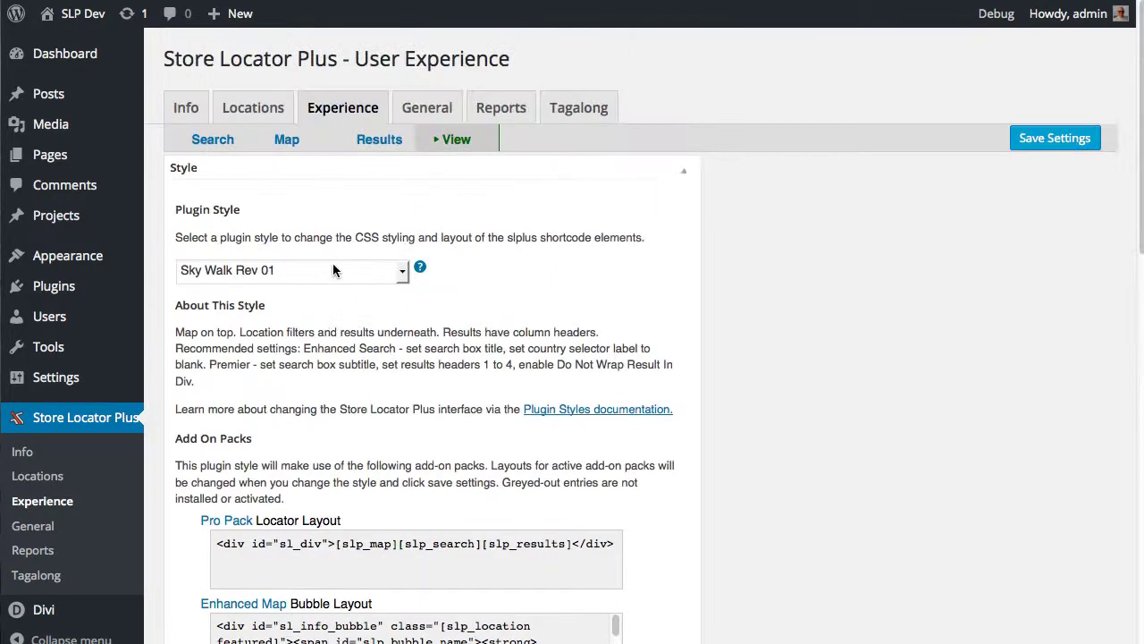
pyautogui.scroll(-1, 308, 304)
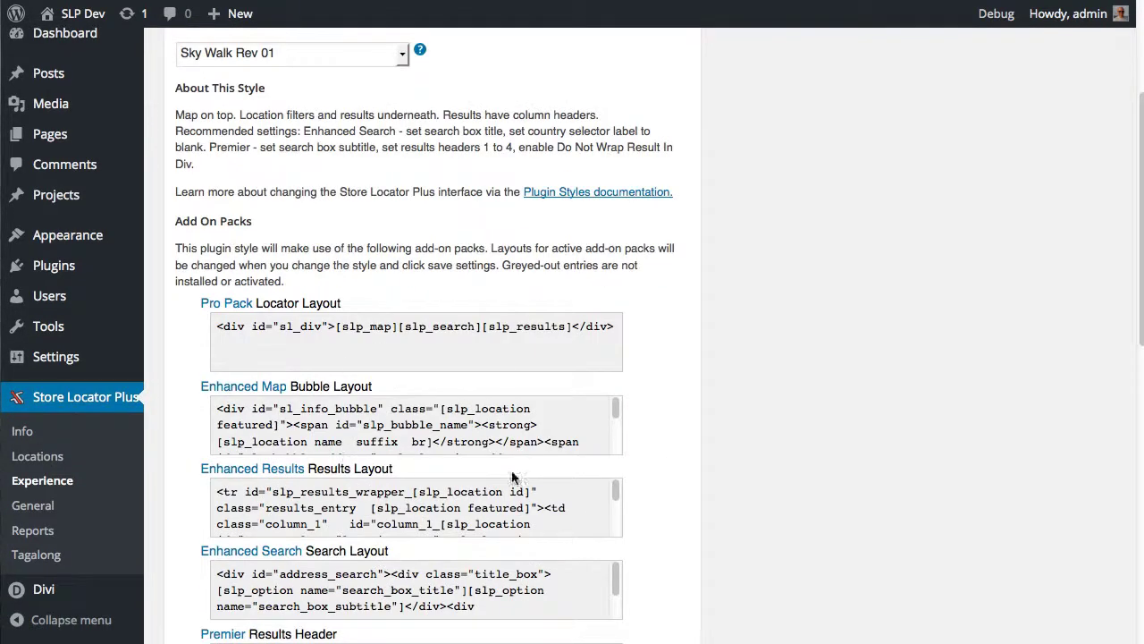
pyautogui.scroll(3, 460, 250)
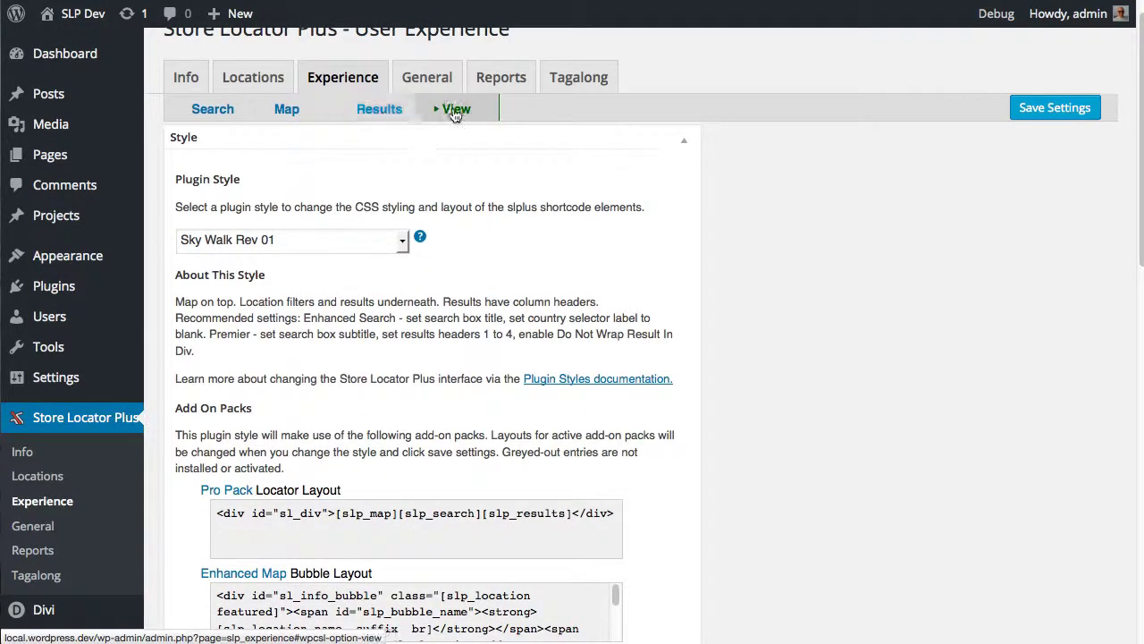
pyautogui.scroll(-5, 595, 409)
pyautogui.scroll(-10, 595, 401)
# Split the Locator Layout code so each shortcode and div sits on its own line
pyautogui.click(417, 179)
pyautogui.click(453, 136)
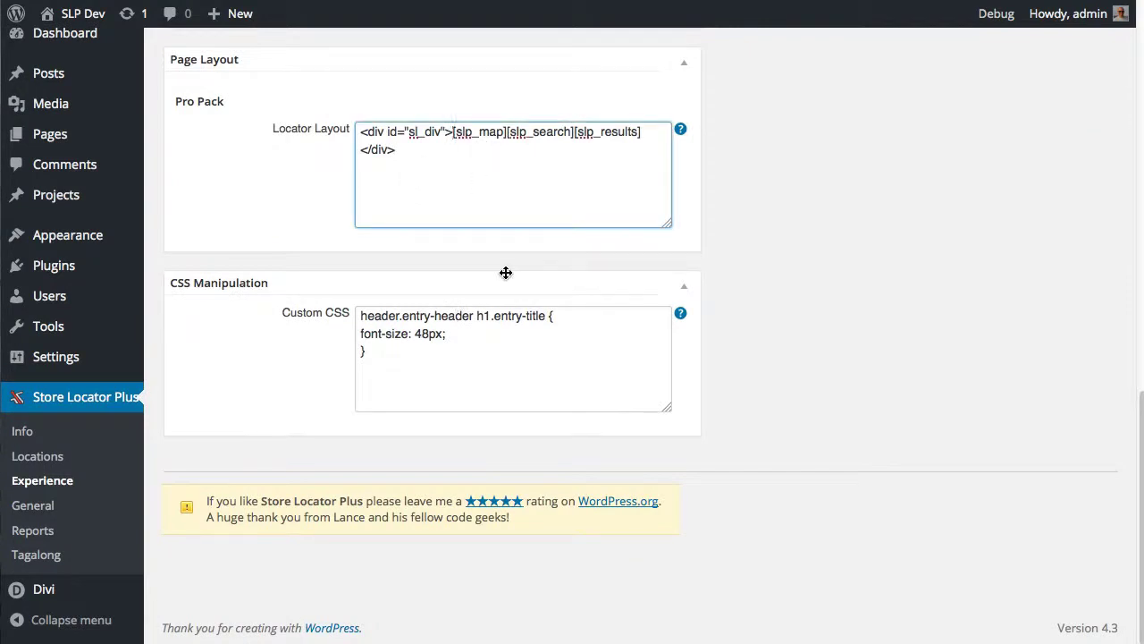
pyautogui.press('Return')
pyautogui.click(414, 149)
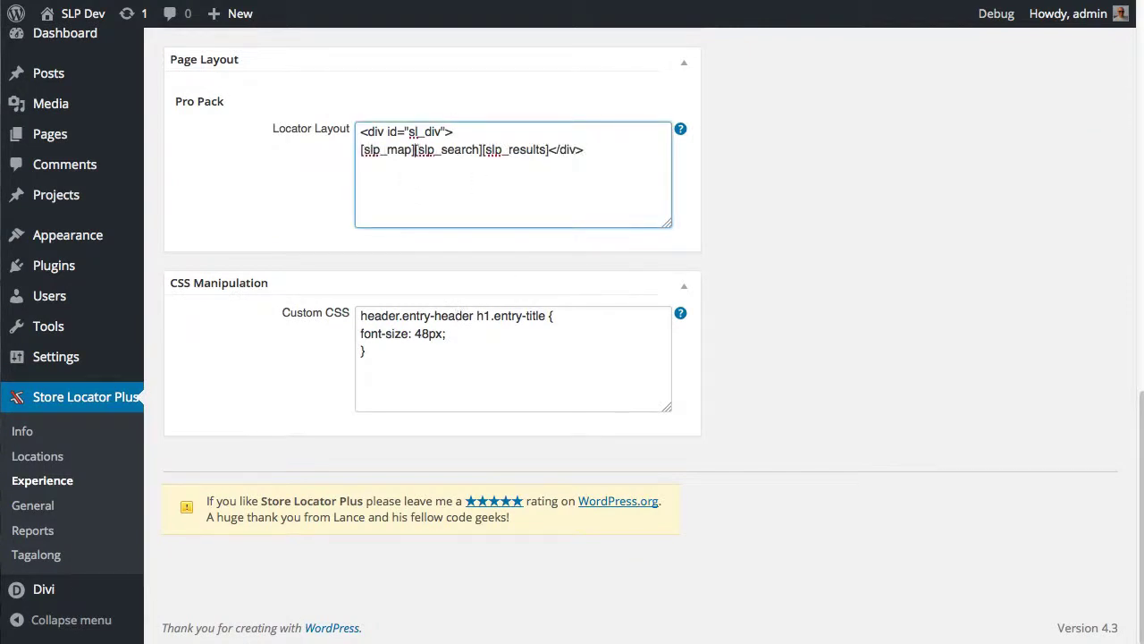
pyautogui.press('Return')
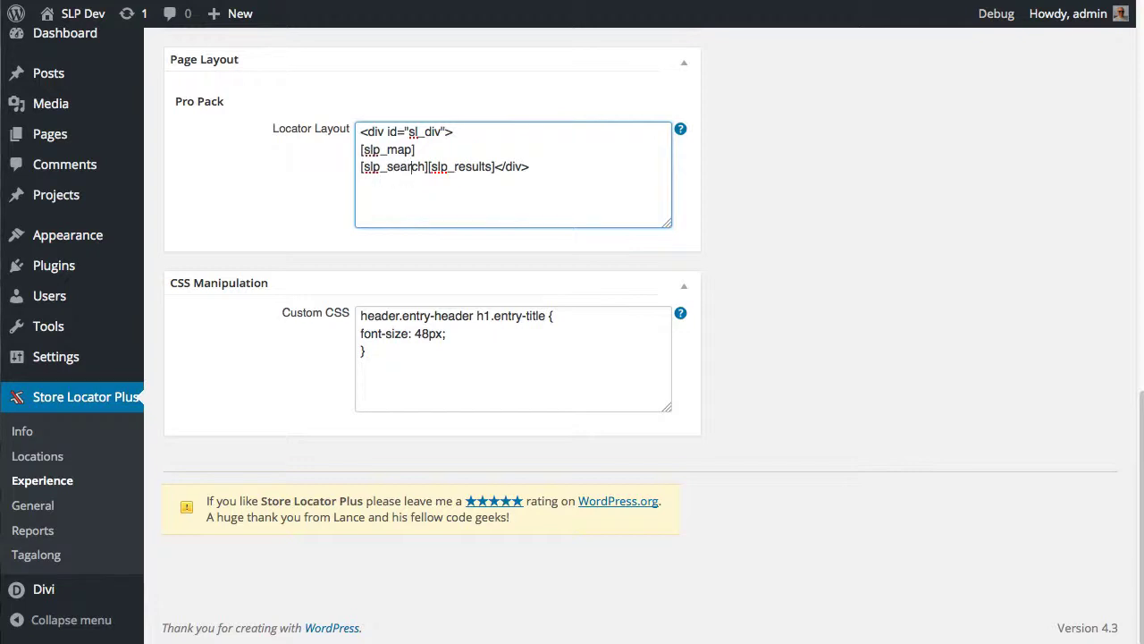
pyautogui.click(428, 167)
pyautogui.press('Return')
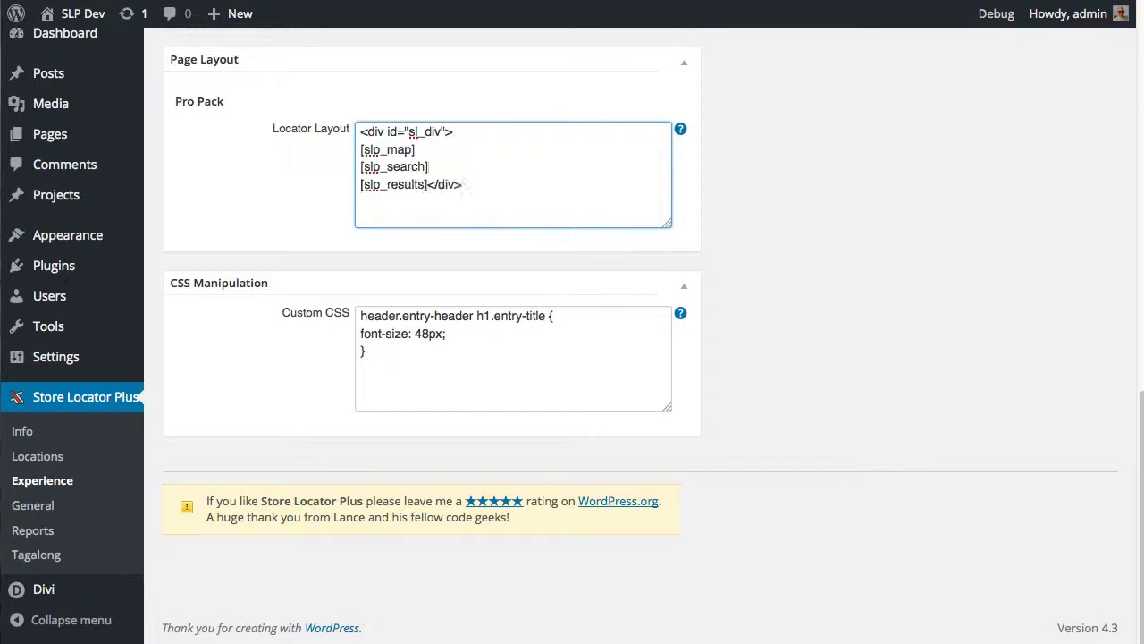
pyautogui.click(428, 185)
pyautogui.press('Return')
# Move [slp_search] to the line right after the opening div, above [slp_map]
pyautogui.press('shift+super+Left')
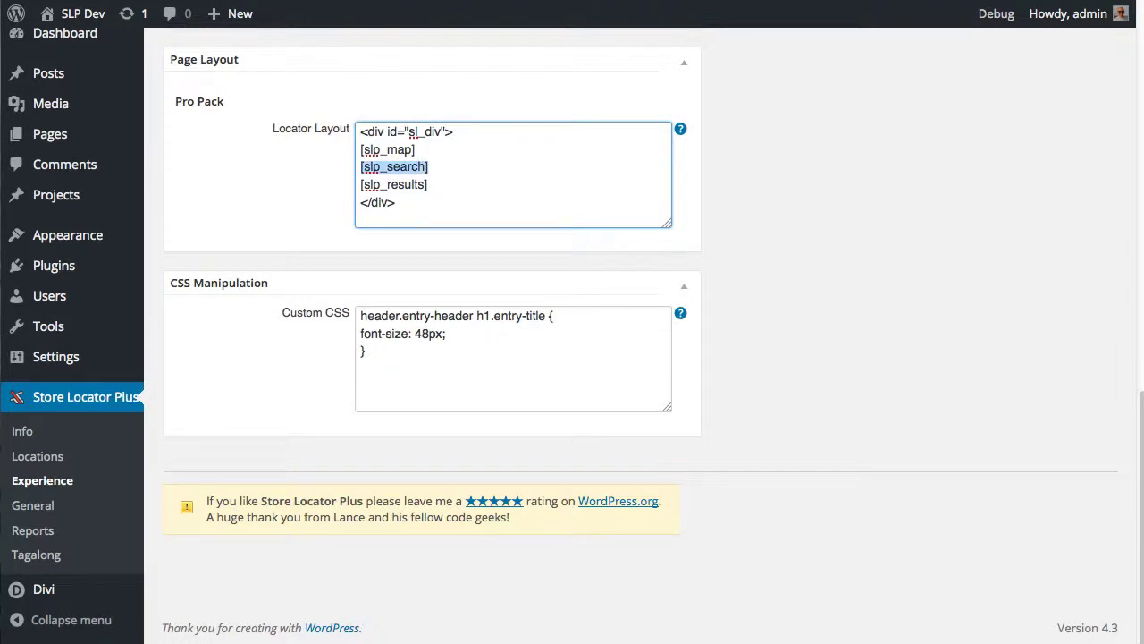
pyautogui.press('BackSpace')
pyautogui.press('BackSpace')
pyautogui.press('Return')
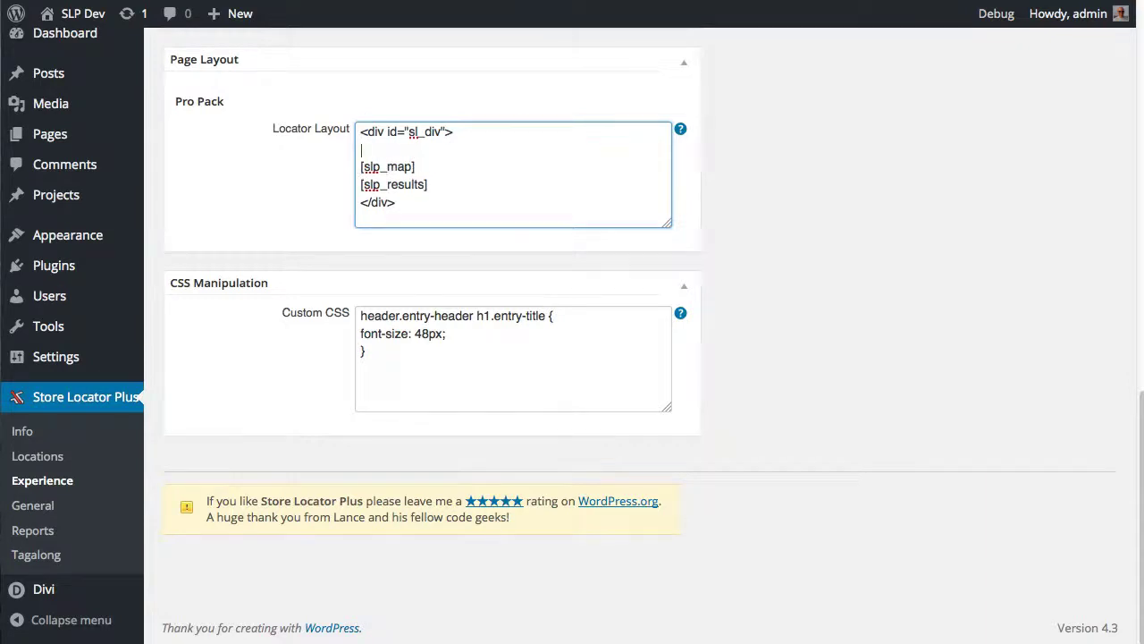
pyautogui.press('super+b')
pyautogui.click(614, 150)
pyautogui.write('[dlp_')
pyautogui.press('BackSpace')
pyautogui.press('BackSpace')
pyautogui.press('BackSpace')
pyautogui.press('BackSpace')
pyautogui.write('slp_search]')
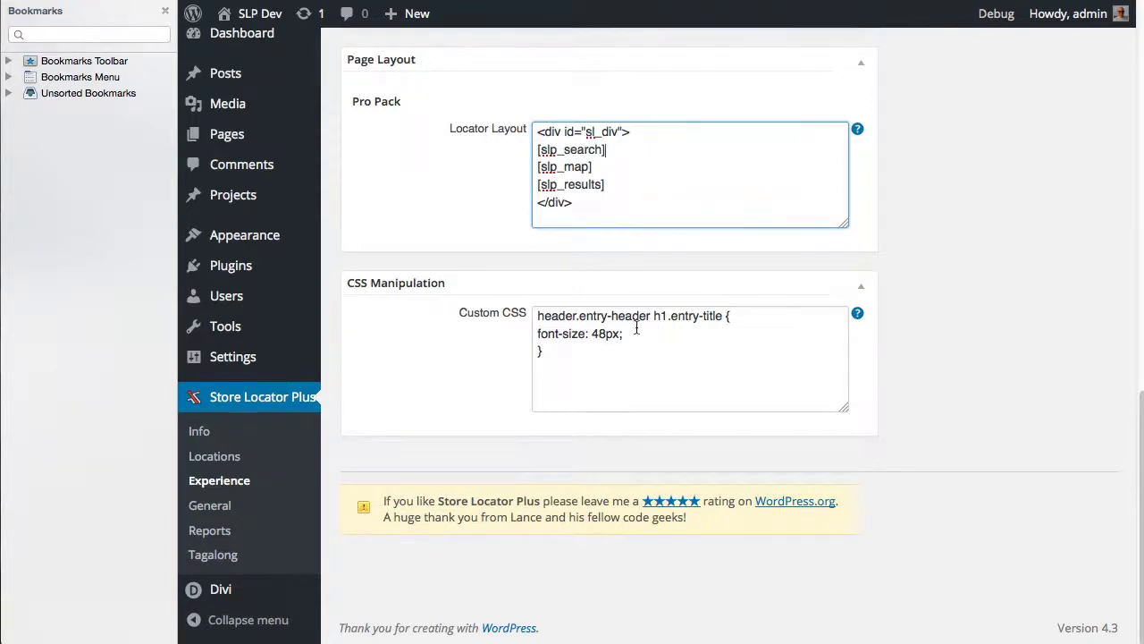
# Close the Firefox bookmarks sidebar, highlight the style's recommended settings, then show the Info page's Plugin News feed
pyautogui.scroll(10, 608, 335)
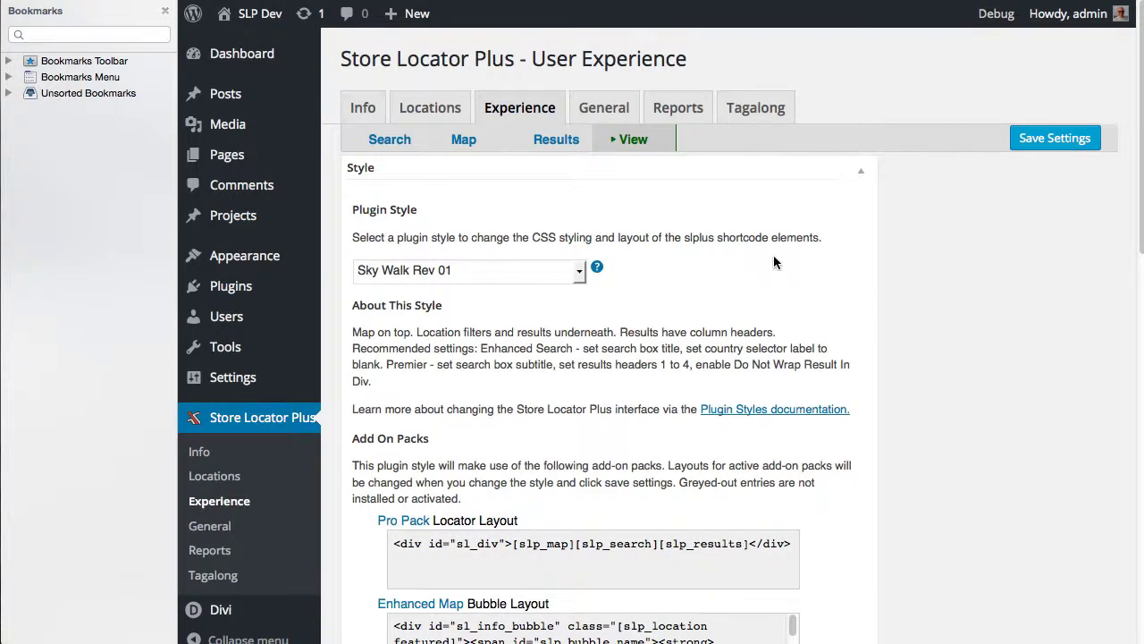
pyautogui.click(165, 11)
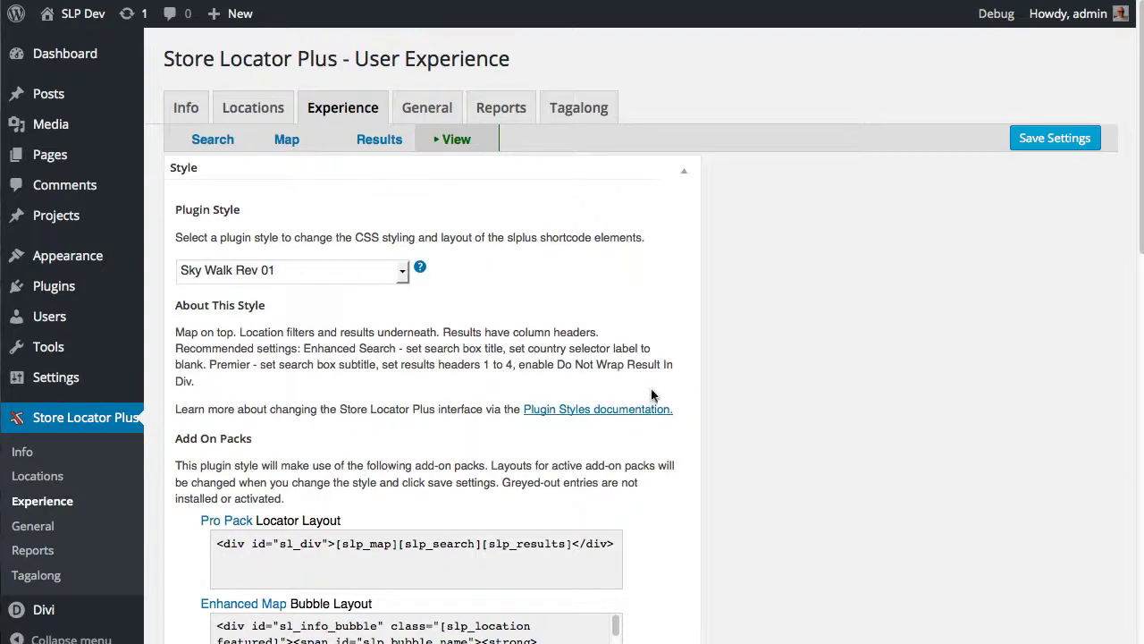
pyautogui.moveTo(682, 414); pyautogui.dragTo(178, 348)
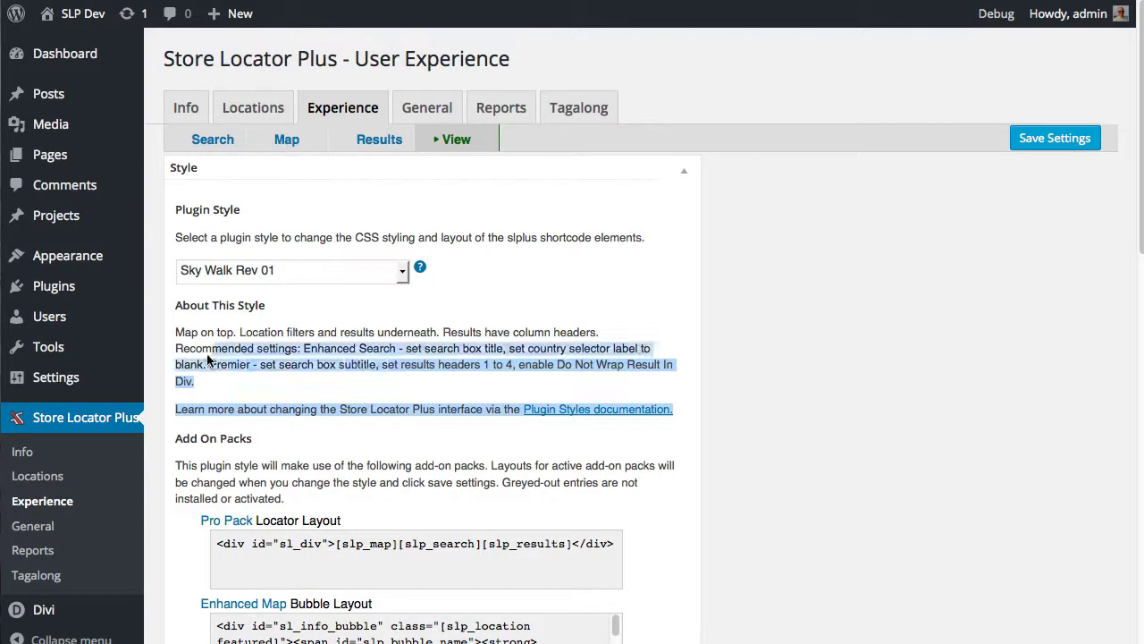
pyautogui.click(213, 362)
pyautogui.click(184, 109)
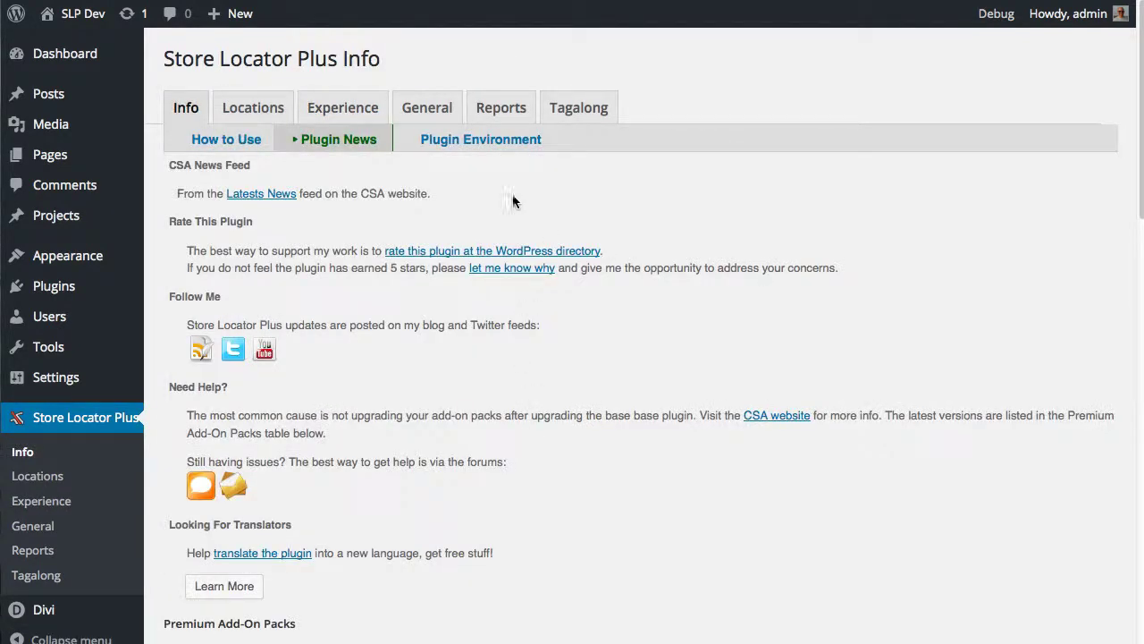
# Show Plugin Environment and highlight versions: plugin 4.3.08, add-on packs, WordPress 4.3, PHP 5.5.9
pyautogui.click(447, 140)
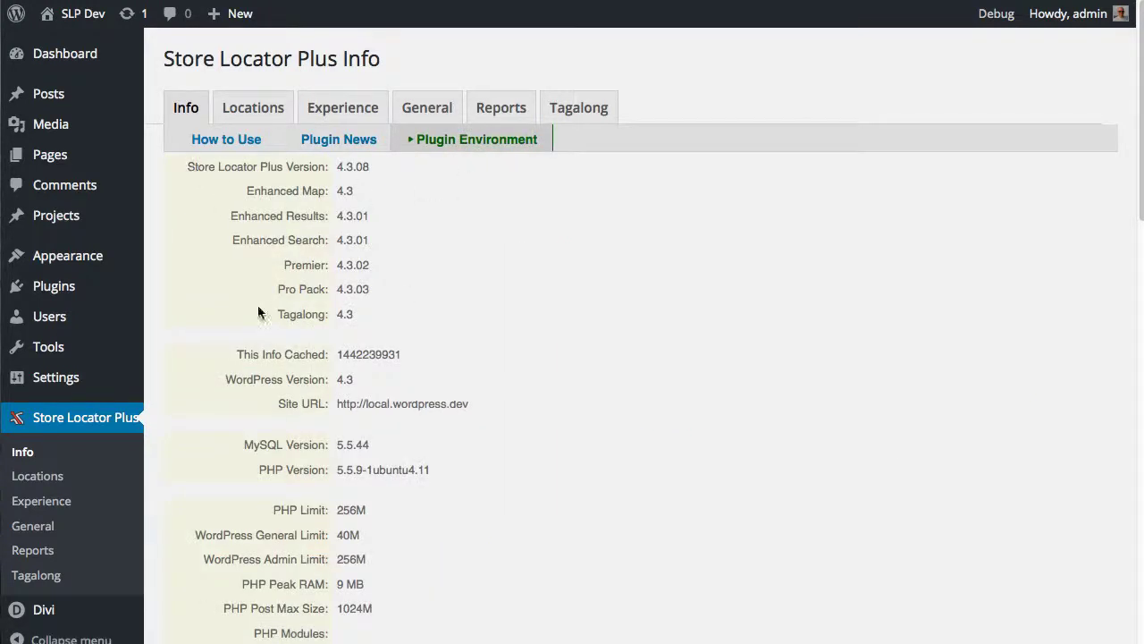
pyautogui.moveTo(185, 166); pyautogui.dragTo(395, 314)
pyautogui.moveTo(447, 469); pyautogui.dragTo(177, 171)
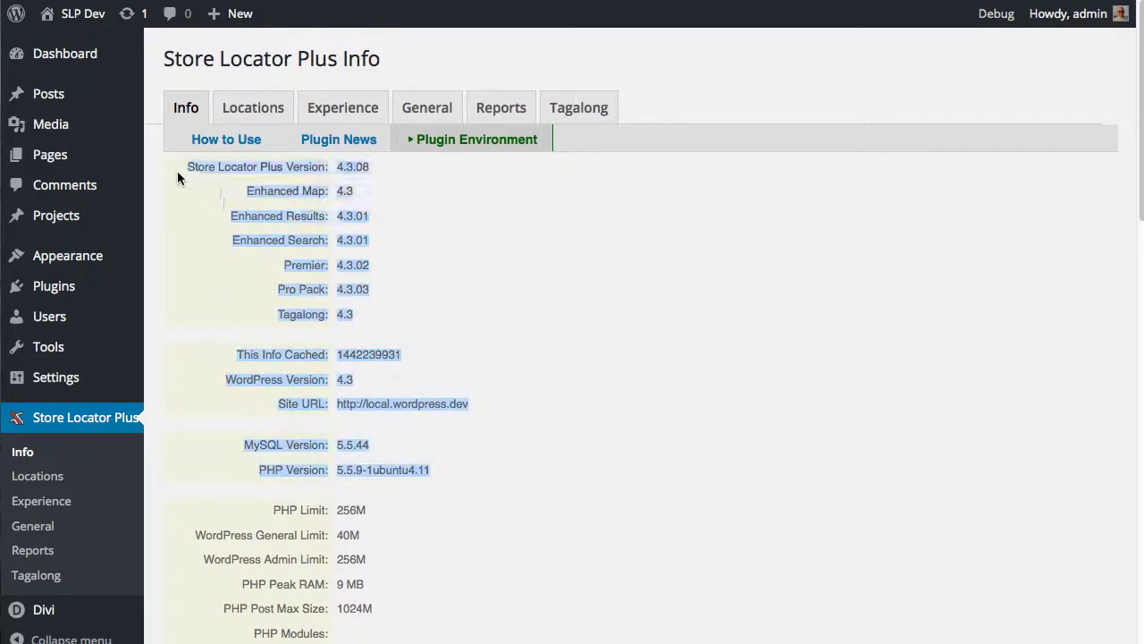
pyautogui.click(271, 474)
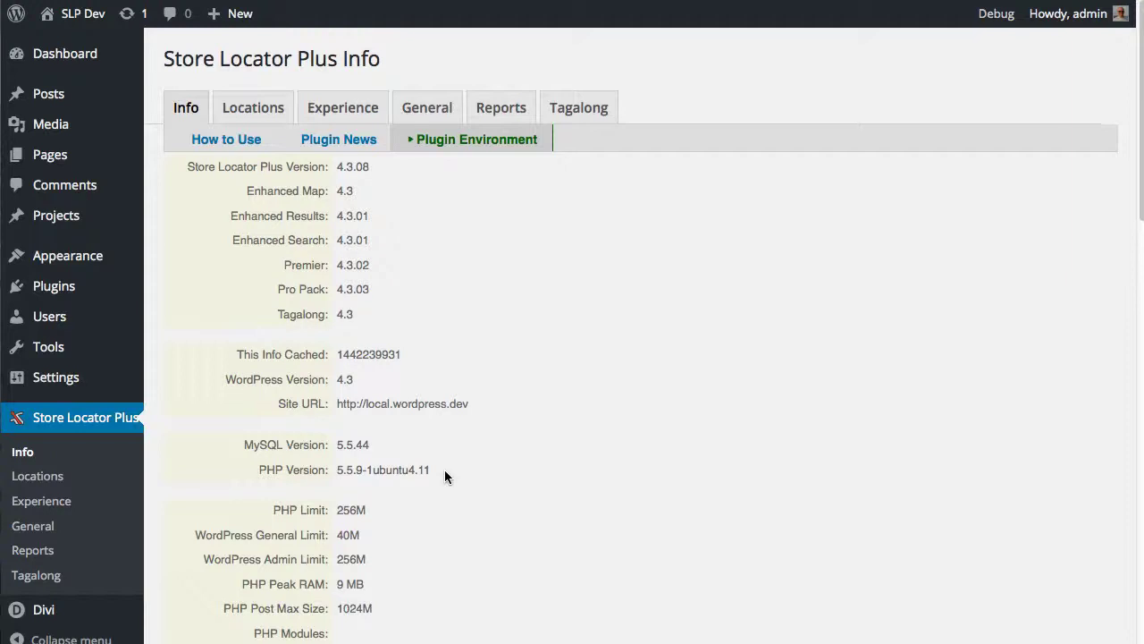